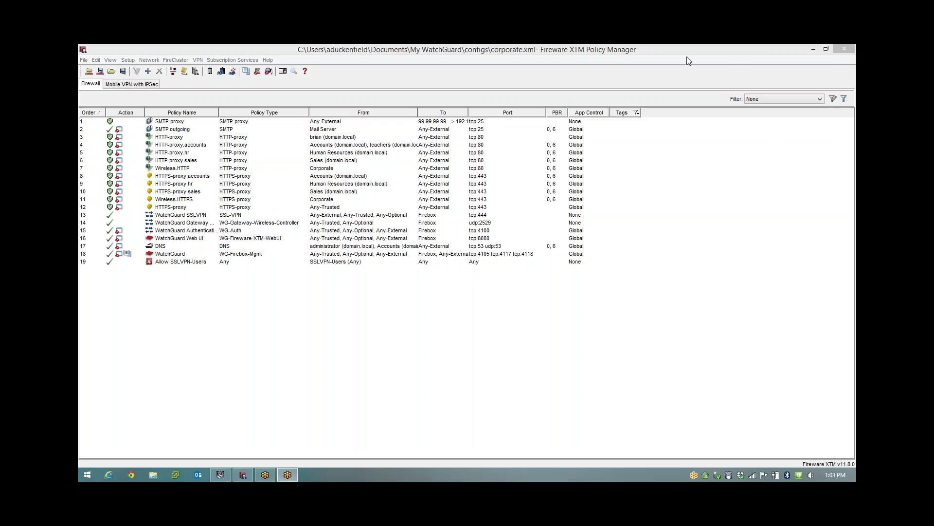
# Start a new HTTP-proxy policy from the Proxies list in Add Policy.
pyautogui.click(525, 81)
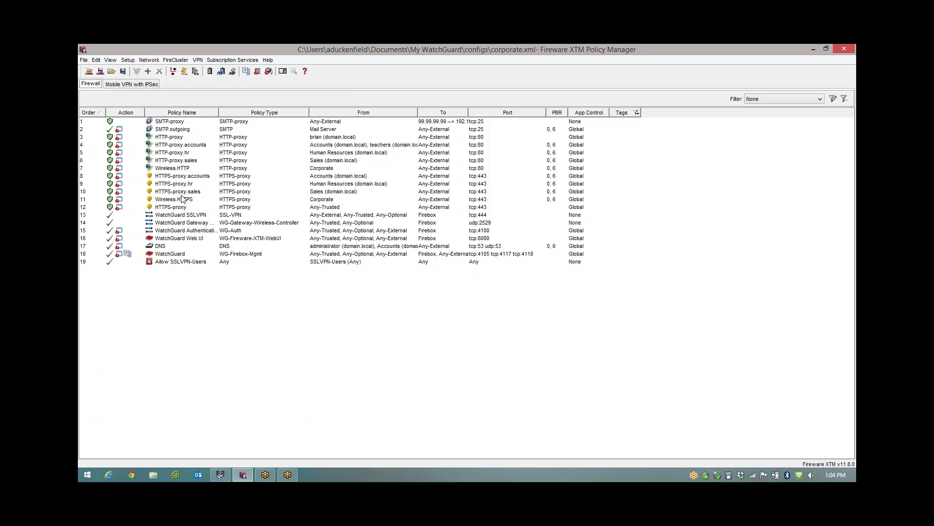
pyautogui.click(148, 71)
pyautogui.click(376, 157)
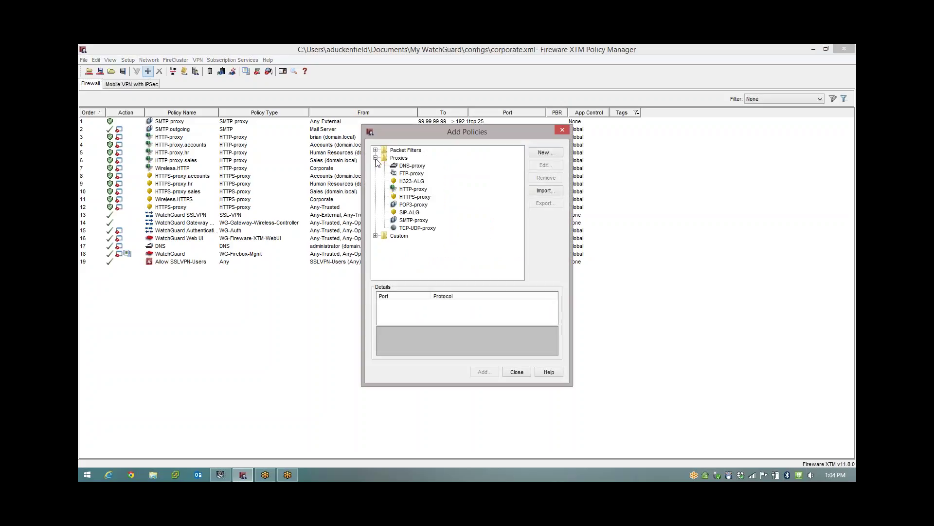
pyautogui.doubleClick(412, 189)
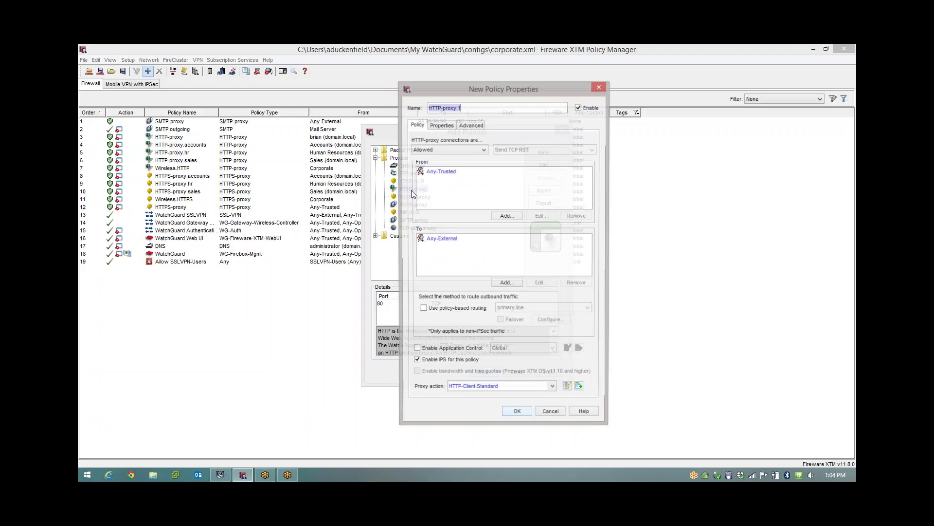
pyautogui.moveTo(473, 90); pyautogui.dragTo(432, 86)
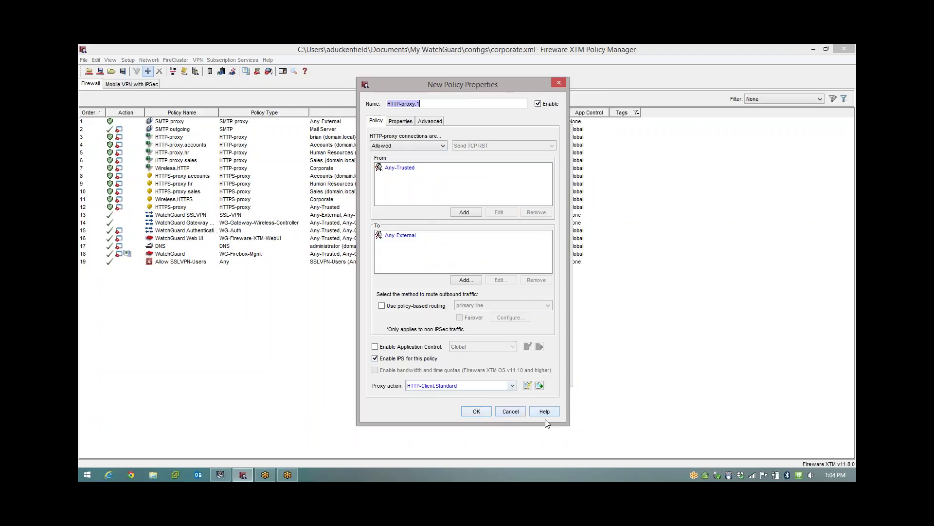
pyautogui.click(527, 385)
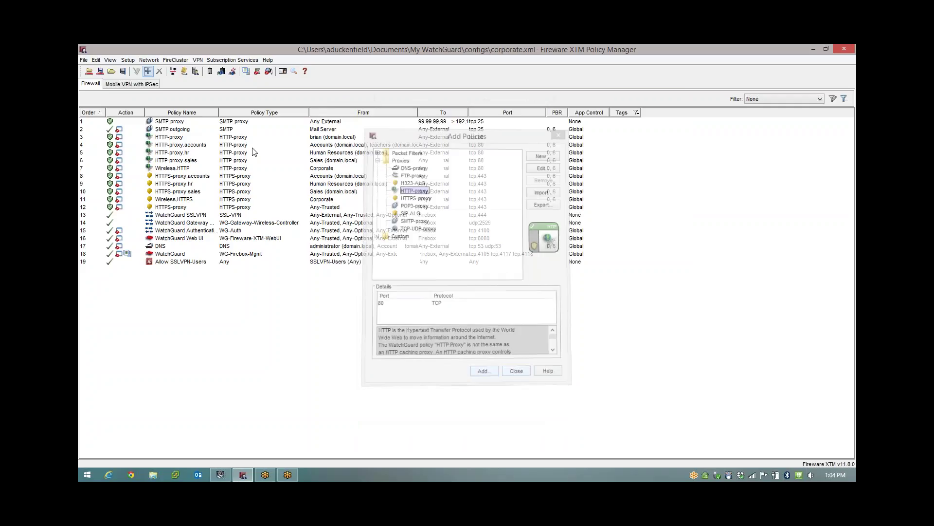
# Start the Gateway AntiVirus activation wizard from Subscription Services, then cancel it.
pyautogui.click(247, 59)
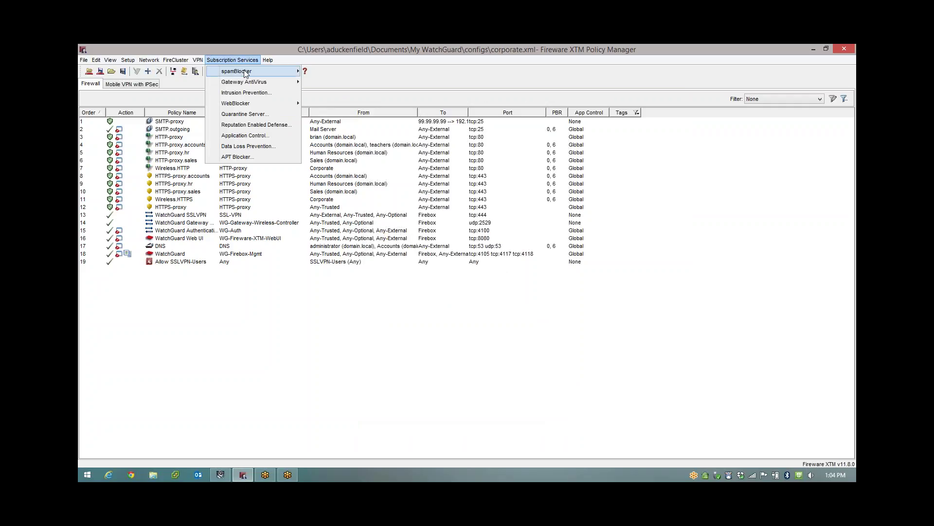
pyautogui.moveTo(249, 83)
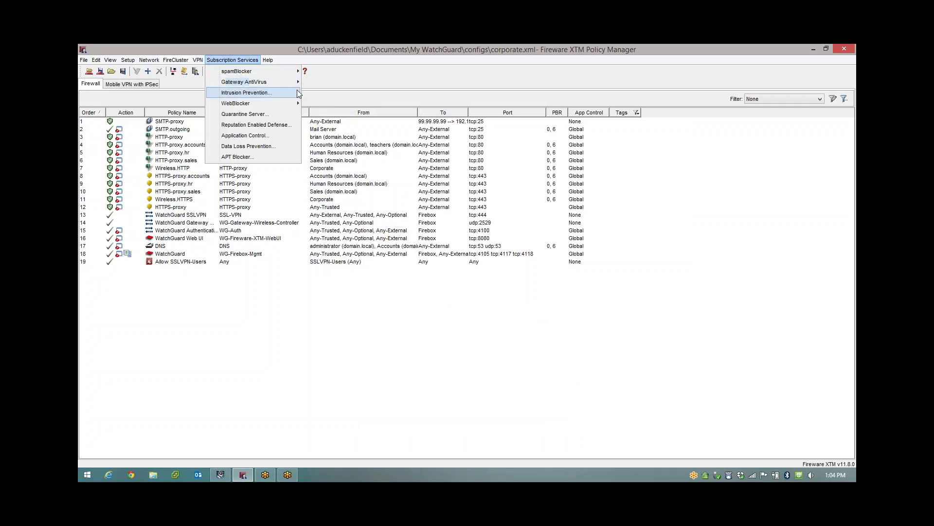
pyautogui.click(311, 83)
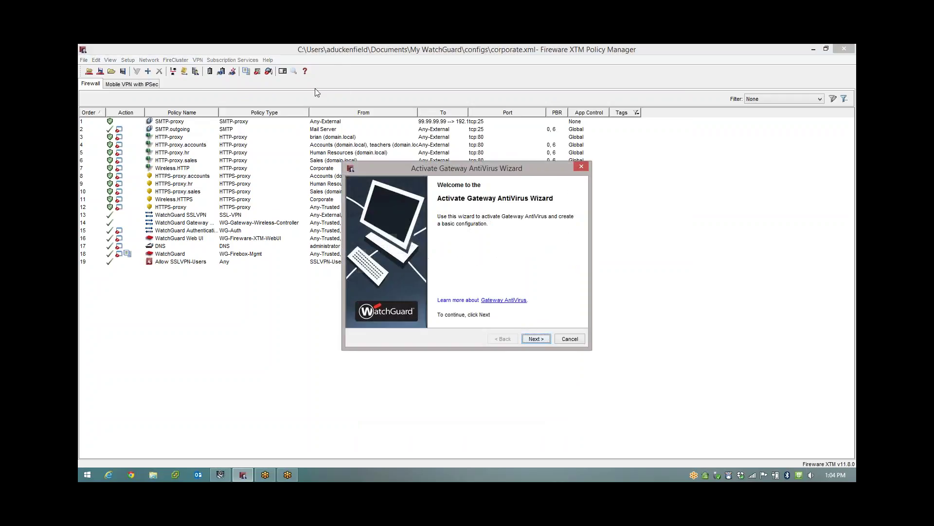
pyautogui.click(533, 340)
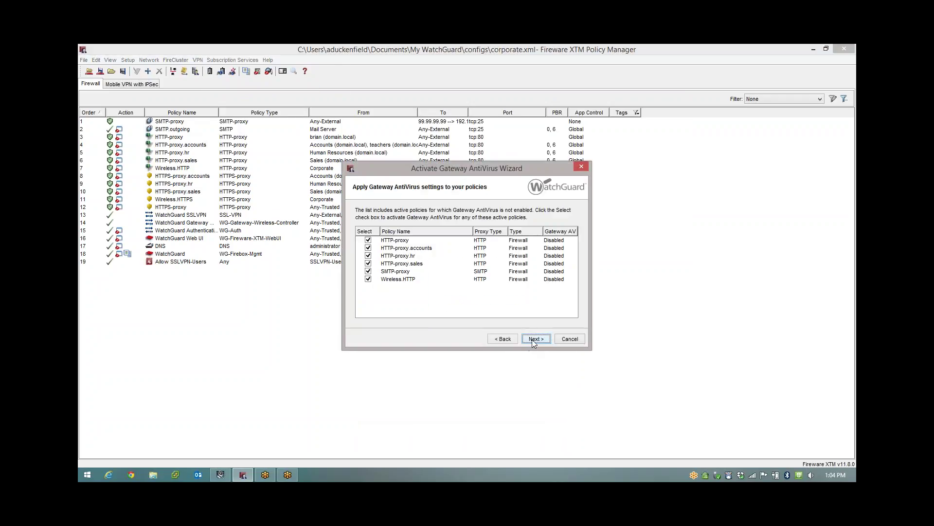
pyautogui.click(566, 340)
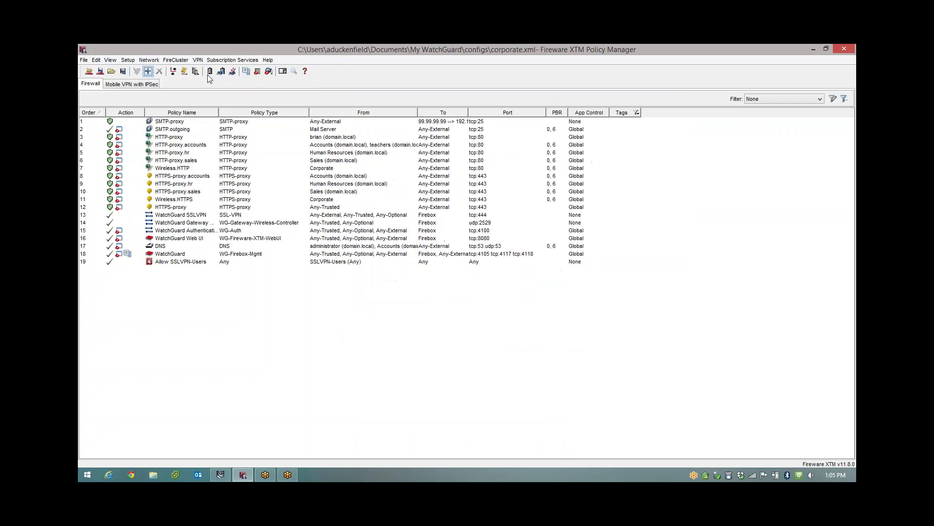
# Add an HTTP-proxy policy again and open its HTTP-Client.Standard proxy action settings.
pyautogui.click(148, 71)
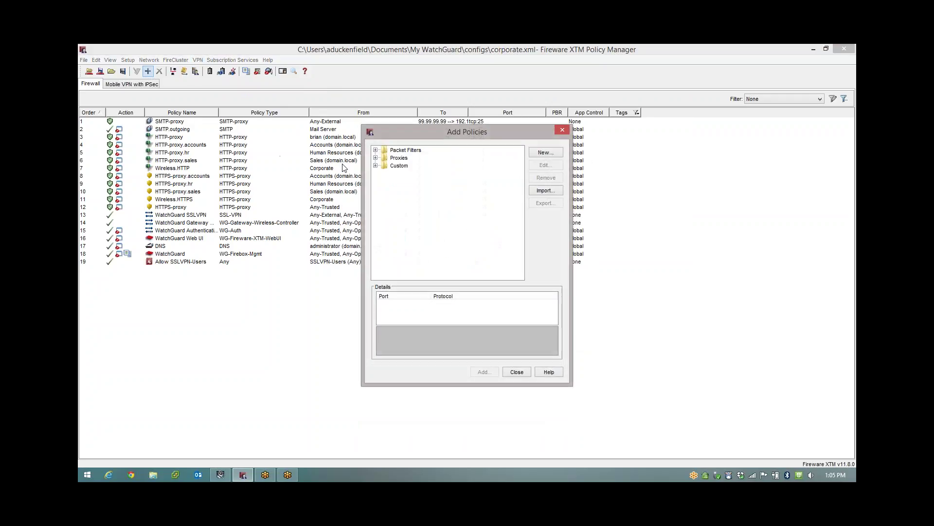
pyautogui.click(376, 158)
pyautogui.doubleClick(422, 193)
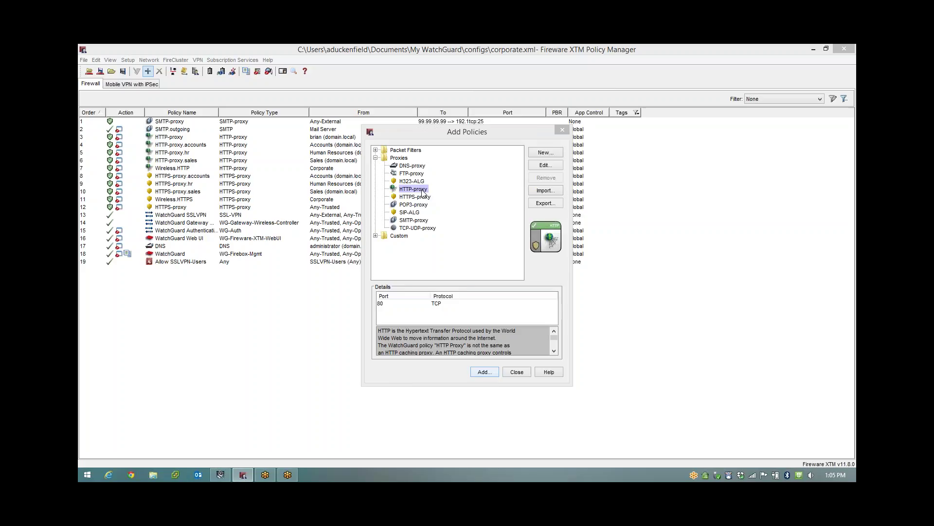
pyautogui.moveTo(499, 89); pyautogui.dragTo(465, 78)
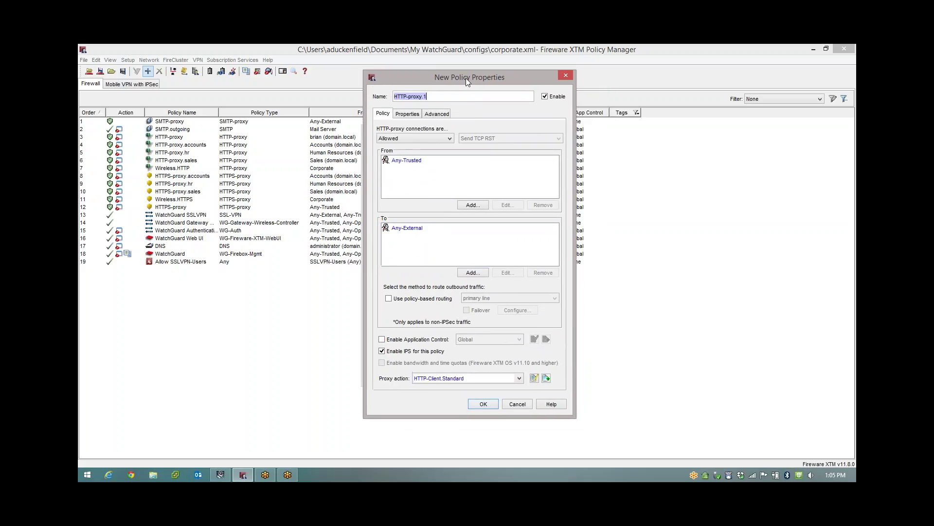
pyautogui.click(535, 378)
pyautogui.moveTo(461, 72); pyautogui.dragTo(428, 82)
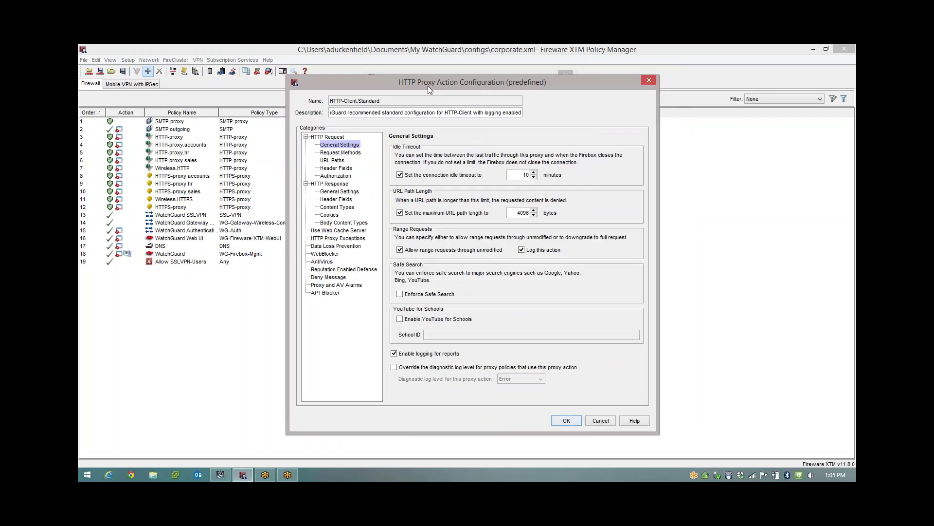
# Look over Content Types and Body Content Types, then list Content Types rules with their actions.
pyautogui.click(344, 210)
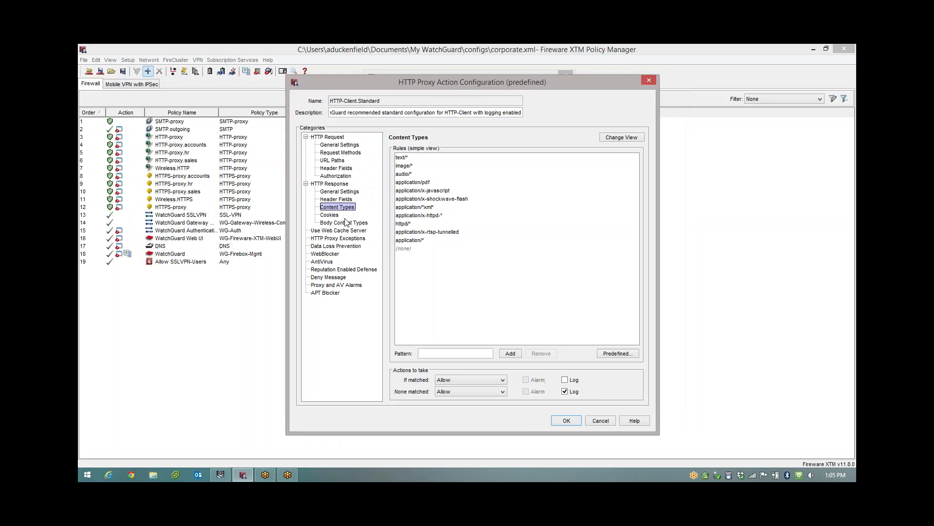
pyautogui.click(345, 223)
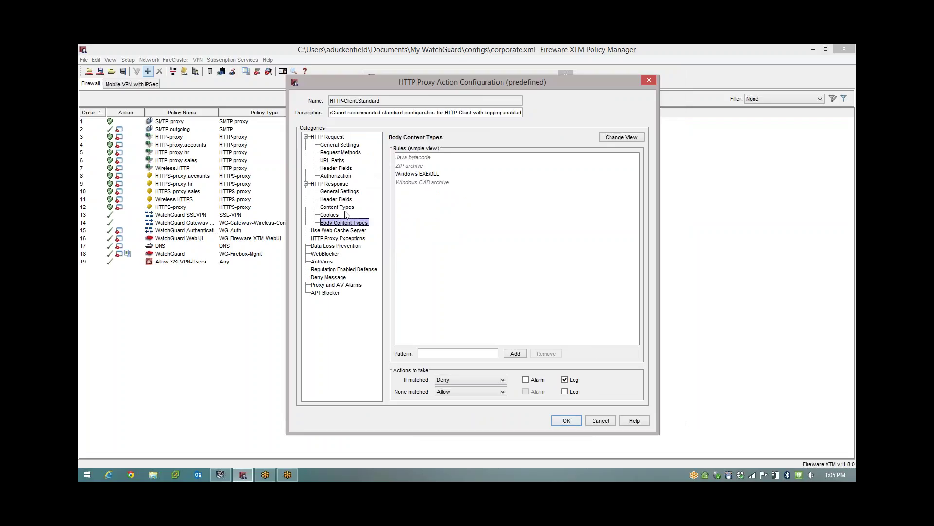
pyautogui.click(345, 208)
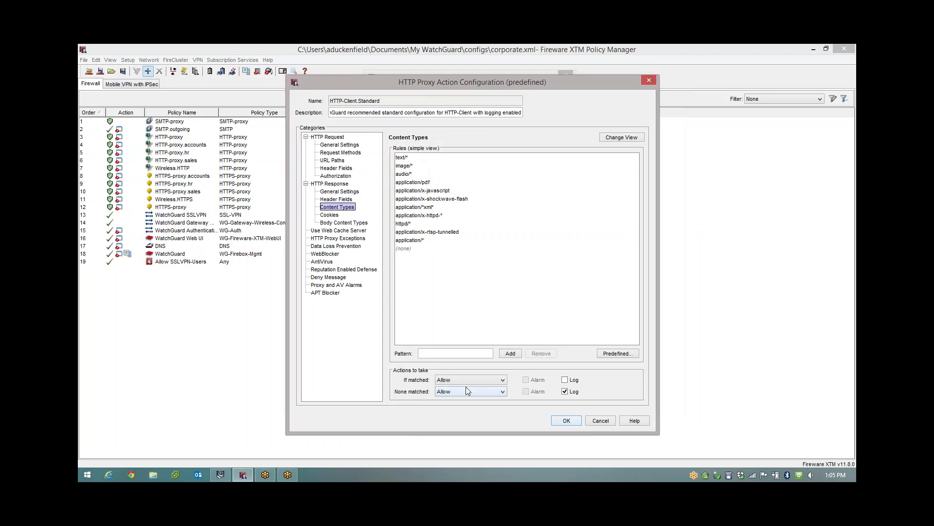
pyautogui.click(627, 138)
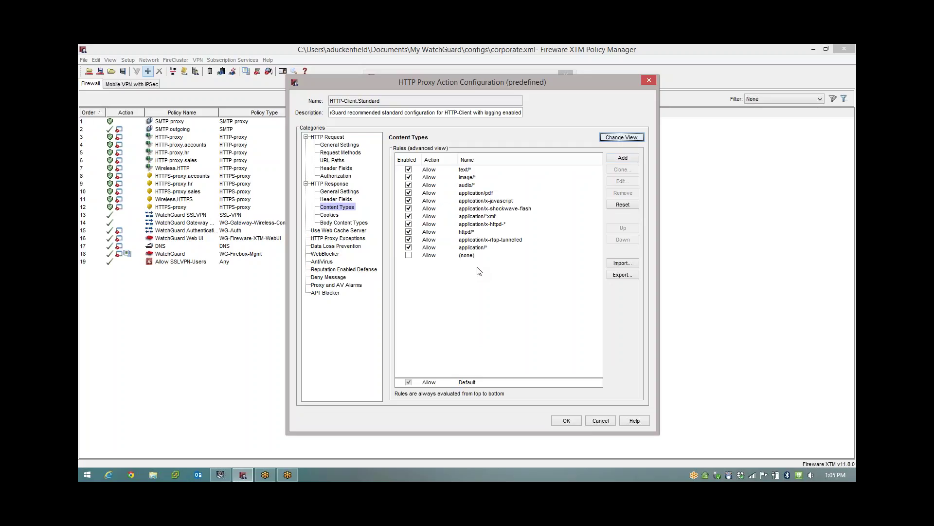
# Set the application/pdf and application/x-javascript rules to AV Scan with logging.
pyautogui.click(471, 194)
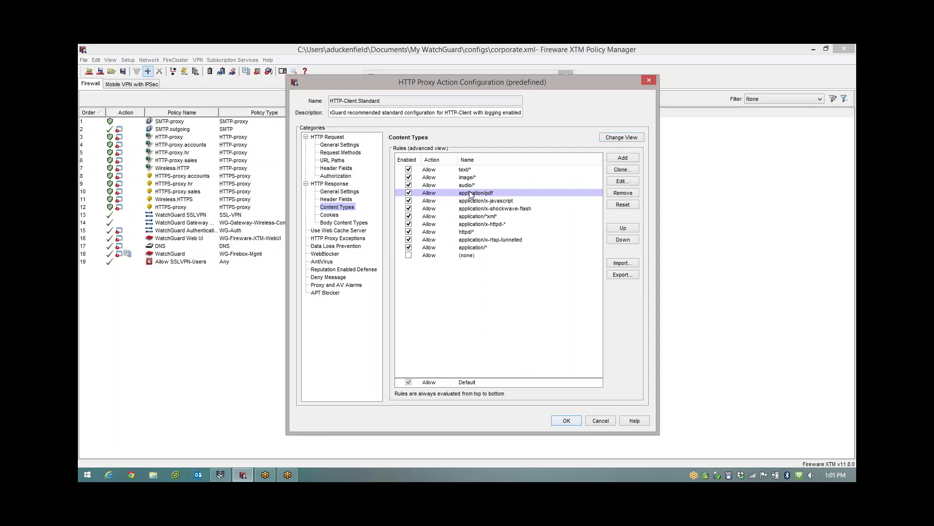
pyautogui.doubleClick(471, 193)
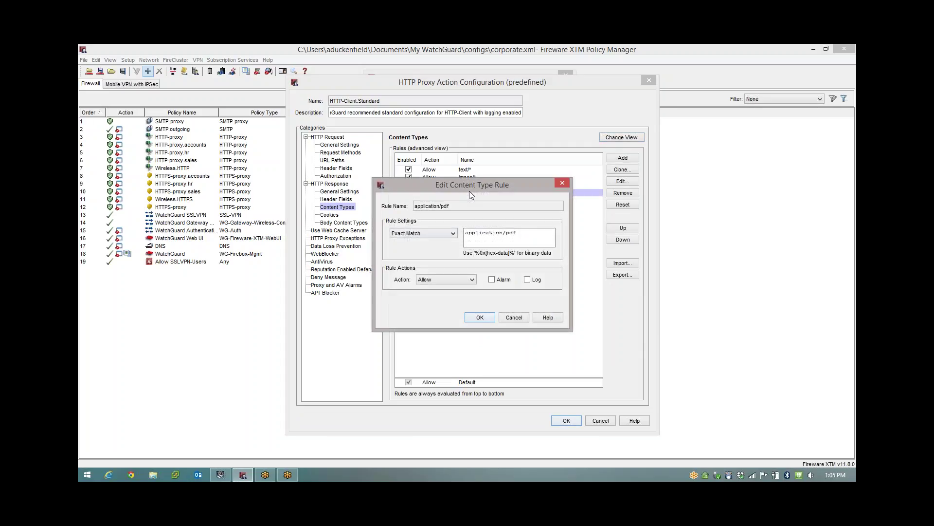
pyautogui.click(446, 279)
pyautogui.click(444, 297)
pyautogui.click(528, 280)
pyautogui.click(478, 319)
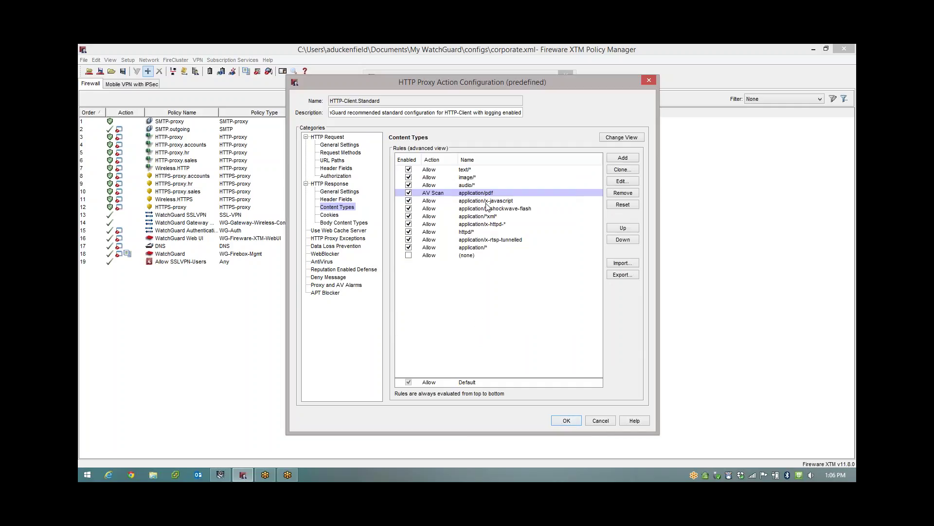
pyautogui.click(488, 201)
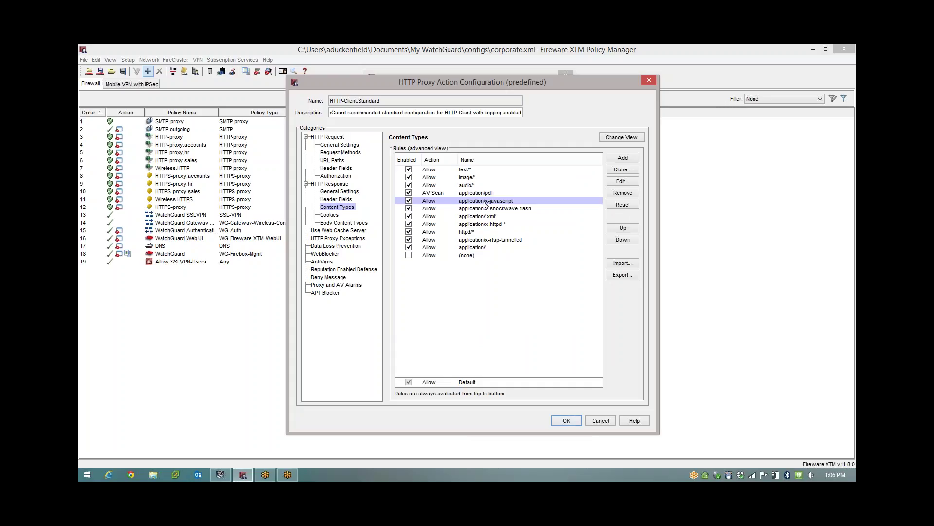
pyautogui.doubleClick(484, 201)
pyautogui.click(459, 280)
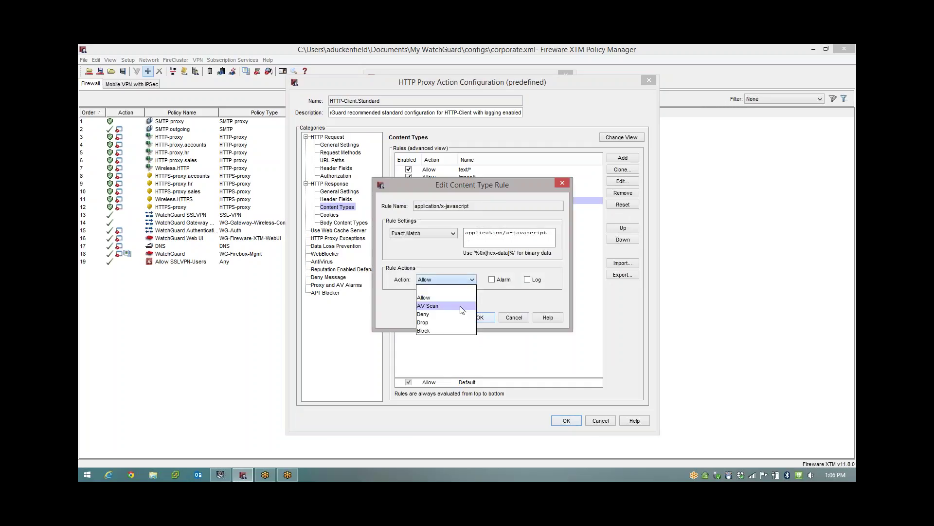
pyautogui.click(461, 305)
pyautogui.click(527, 280)
pyautogui.click(491, 318)
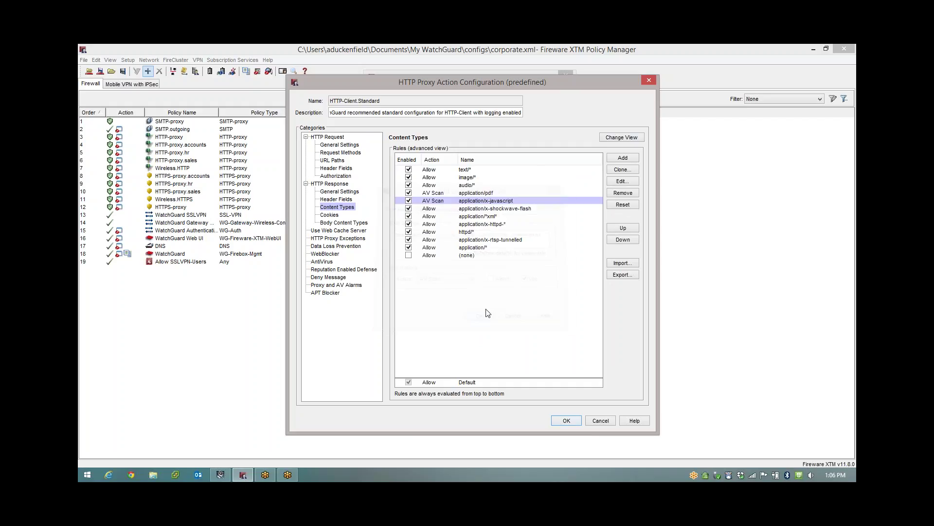
# Set the application/x-shockwave-flash and application/* rules to AV Scan with logging.
pyautogui.doubleClick(510, 208)
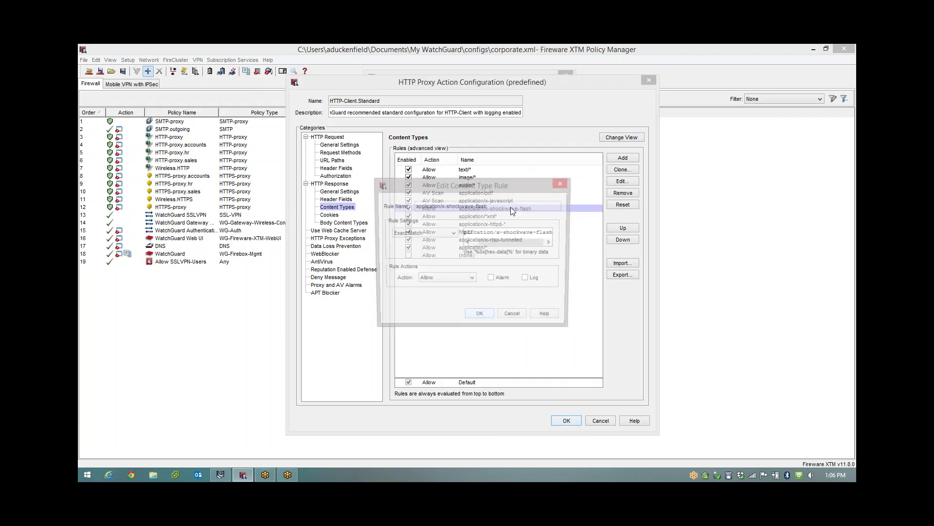
pyautogui.click(459, 282)
pyautogui.click(461, 305)
pyautogui.click(527, 279)
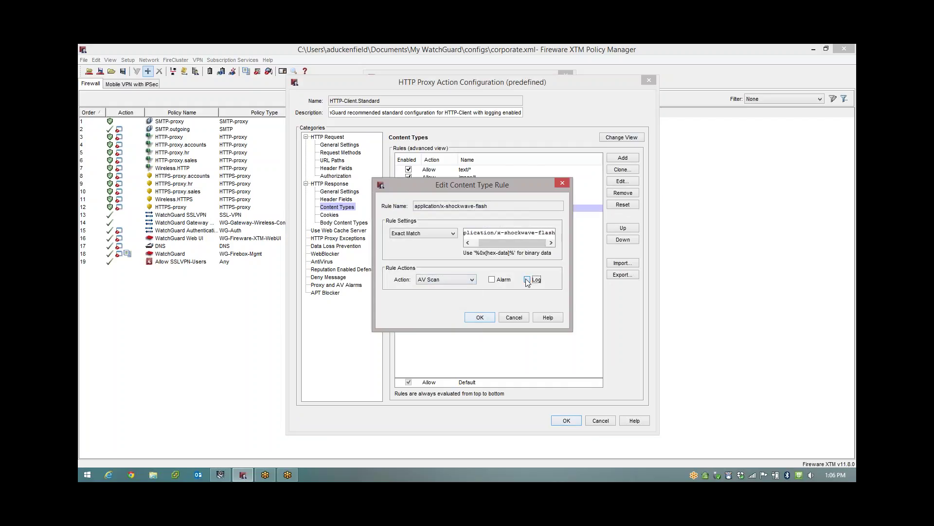
pyautogui.click(491, 317)
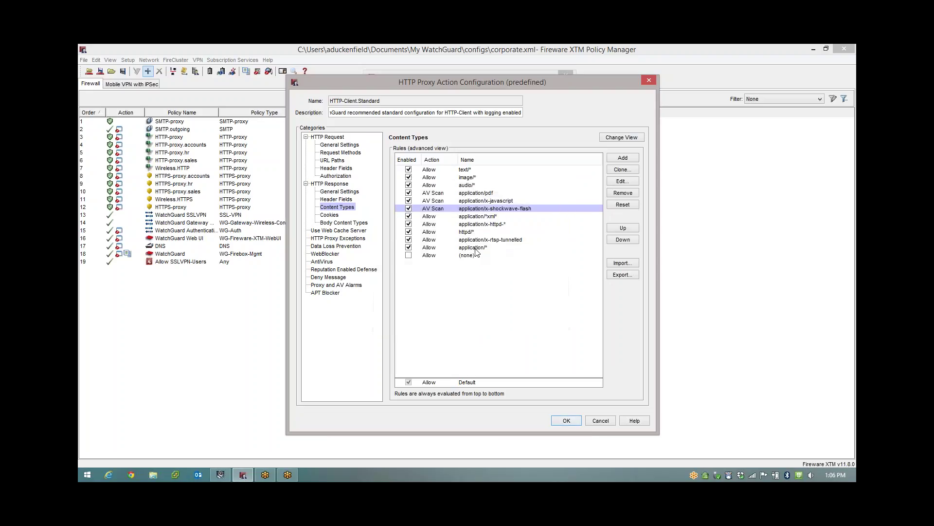
pyautogui.doubleClick(475, 248)
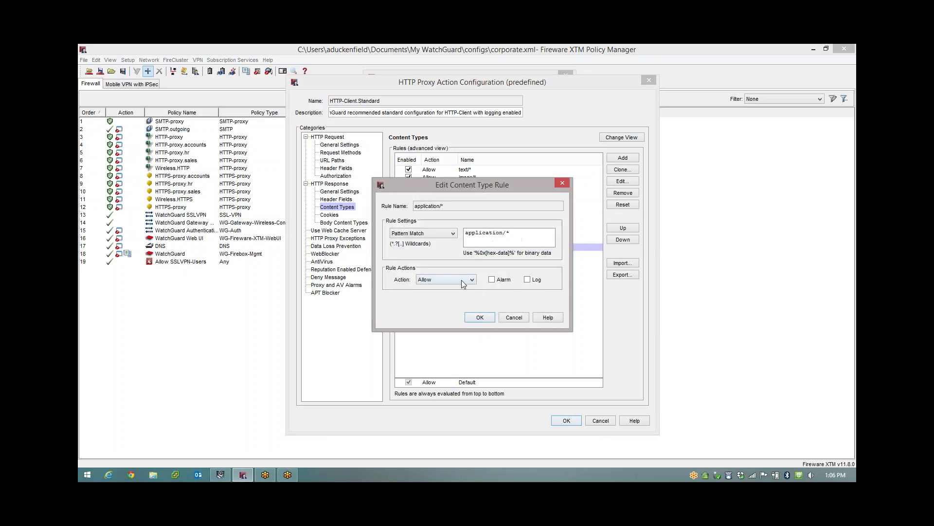
pyautogui.click(461, 279)
pyautogui.click(459, 305)
pyautogui.click(525, 279)
pyautogui.click(480, 318)
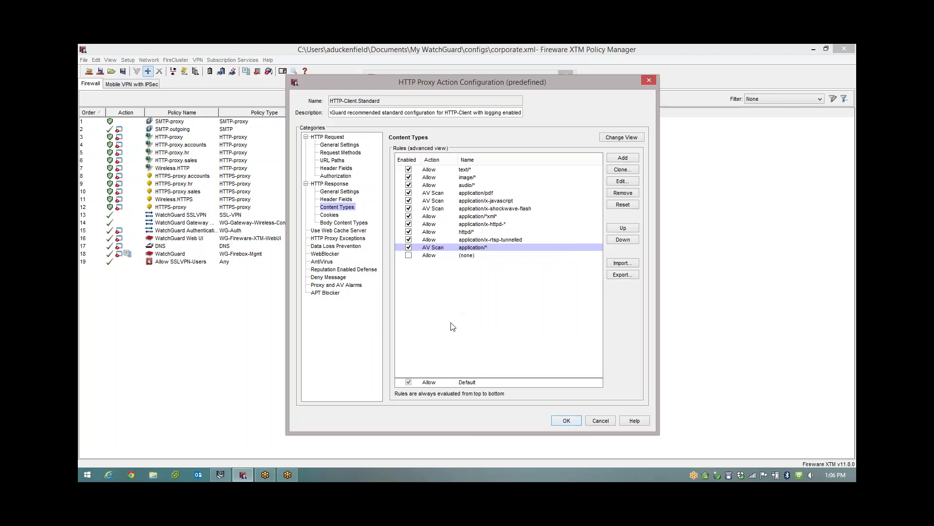
# Switch the Default content type rule's action from Allow to AV Scan, then select the (none) rule.
pyautogui.doubleClick(429, 382)
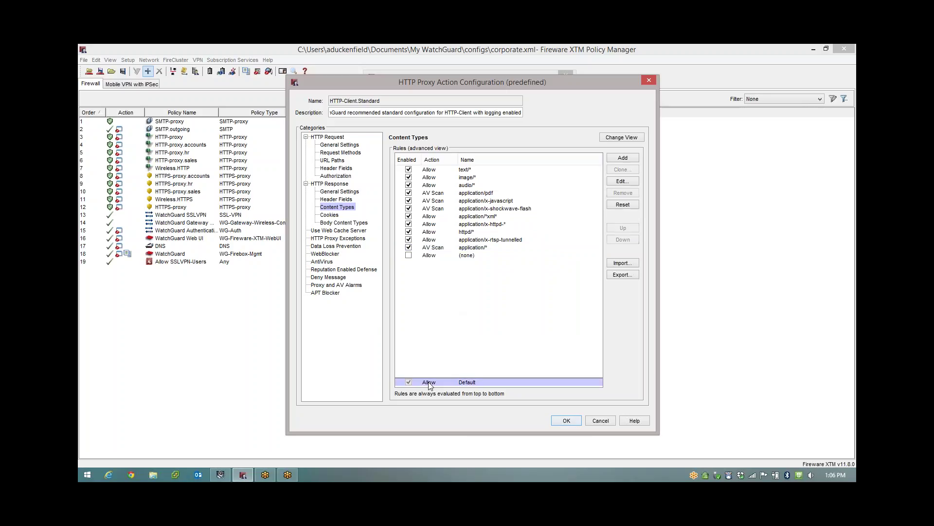
pyautogui.click(457, 255)
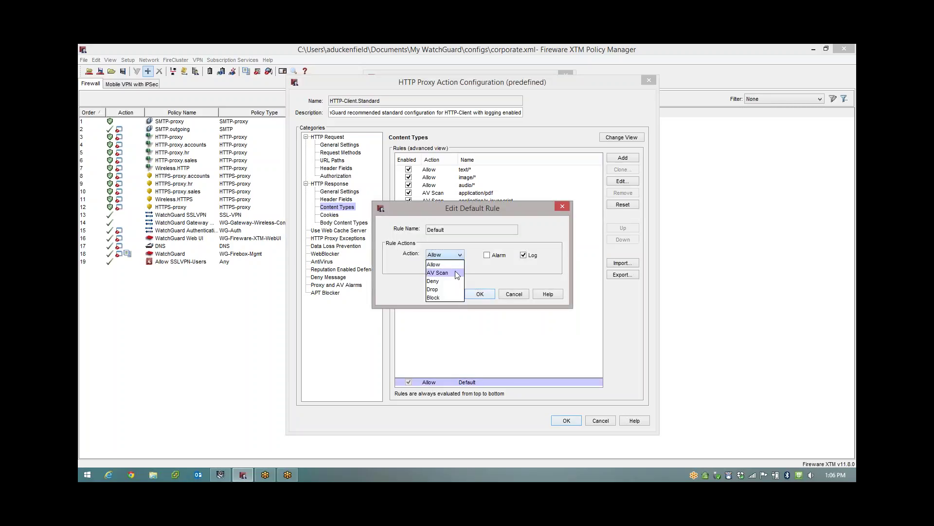
pyautogui.click(457, 273)
pyautogui.click(479, 294)
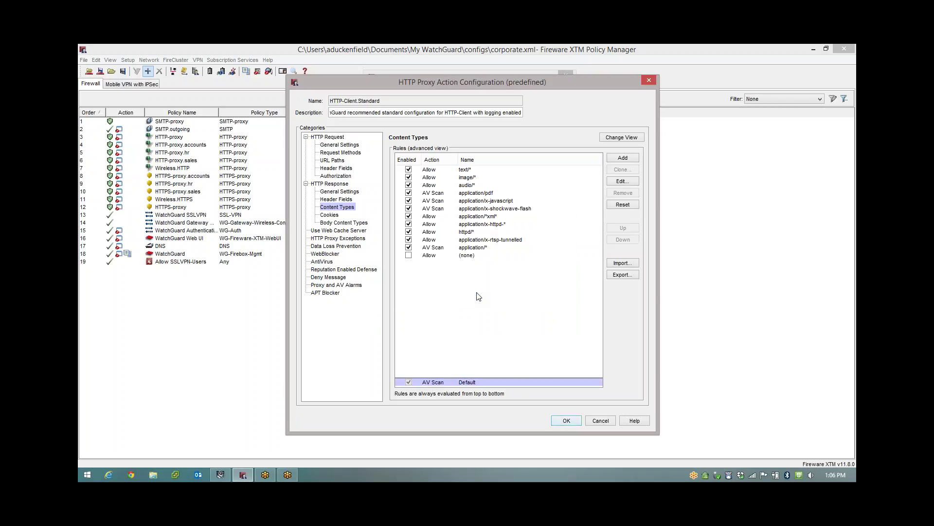
pyautogui.click(452, 257)
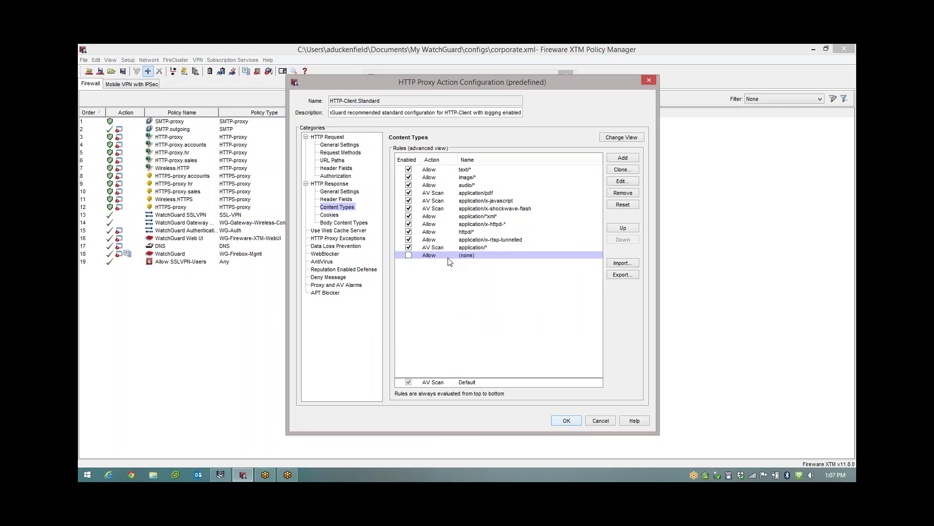
# Enable the (none) rule with AV Scan, accept the reserved-name prompt, and show Body Content Types.
pyautogui.click(409, 255)
pyautogui.doubleClick(431, 257)
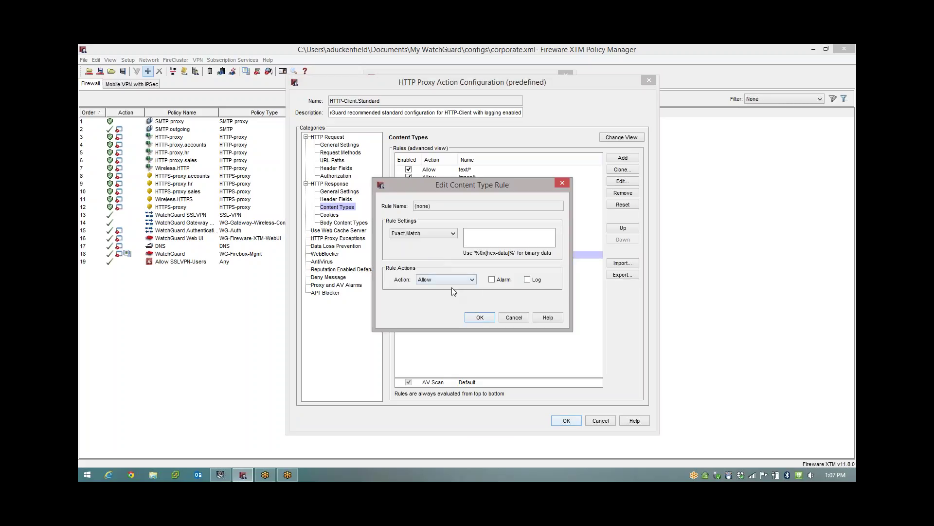
pyautogui.click(448, 279)
pyautogui.click(452, 305)
pyautogui.click(480, 317)
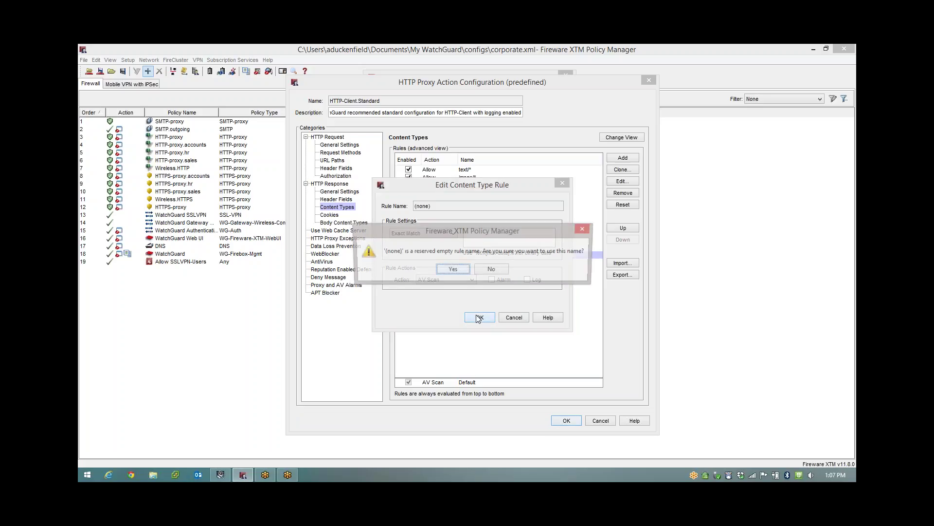
pyautogui.click(453, 269)
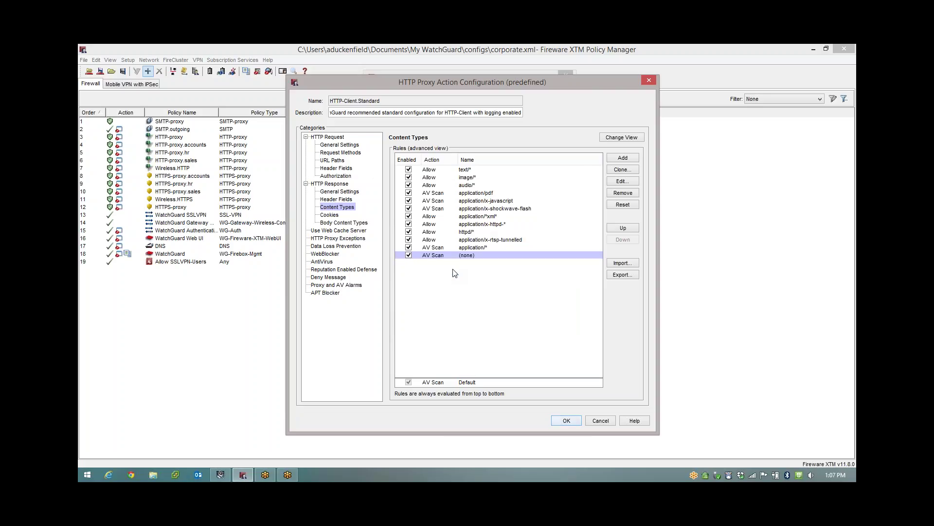
pyautogui.click(347, 223)
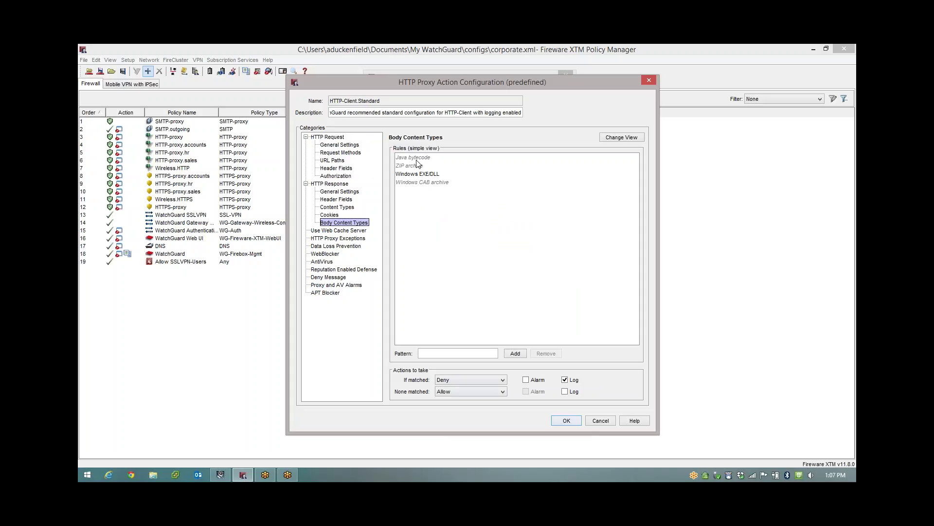
# Show body content rules in detailed view and change ZIP archive from Deny to AV Scan.
pyautogui.click(622, 139)
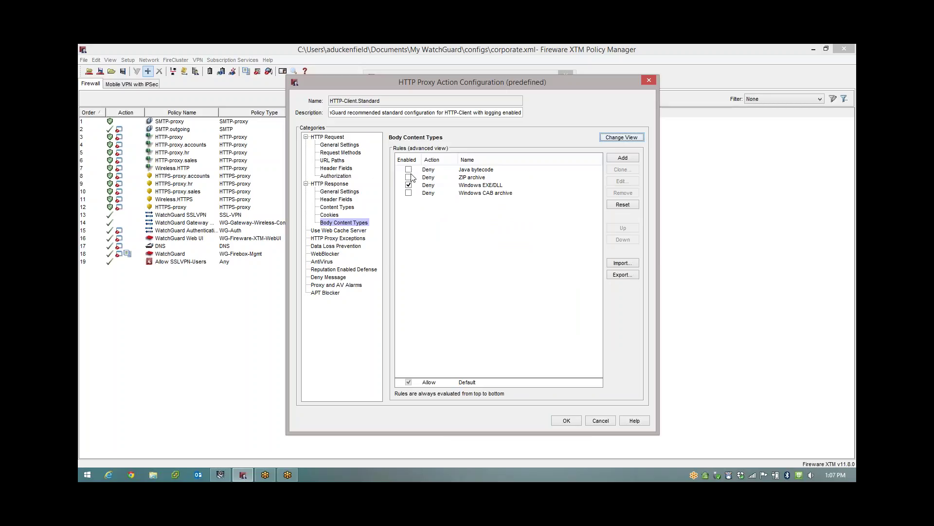
pyautogui.click(436, 385)
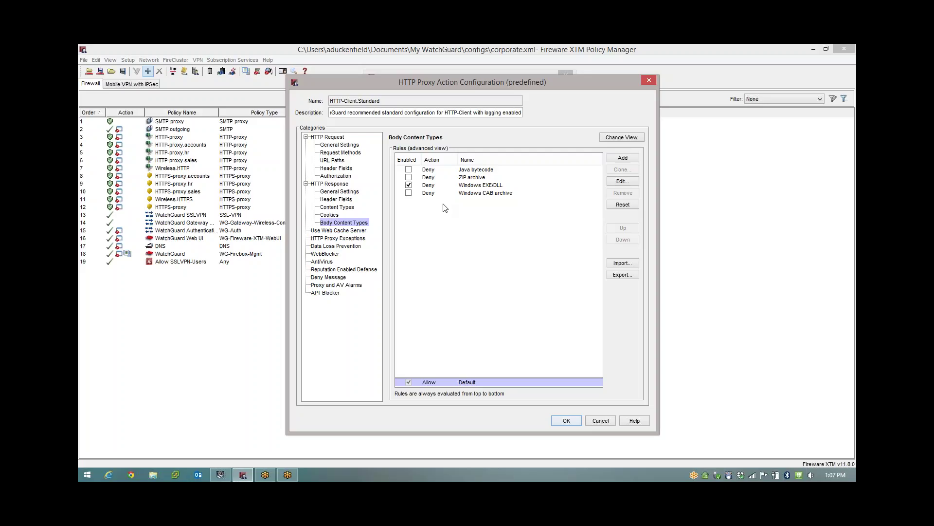
pyautogui.doubleClick(456, 178)
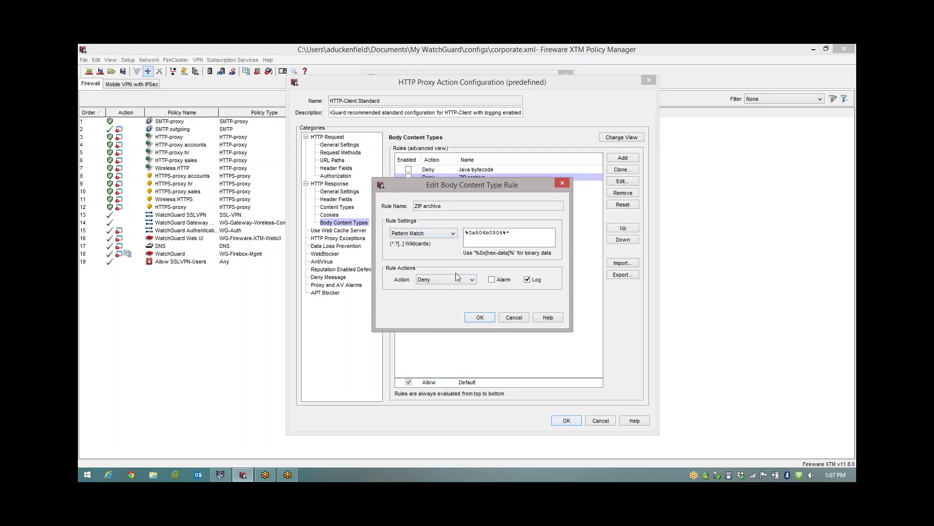
pyautogui.click(455, 280)
pyautogui.click(454, 305)
pyautogui.click(480, 317)
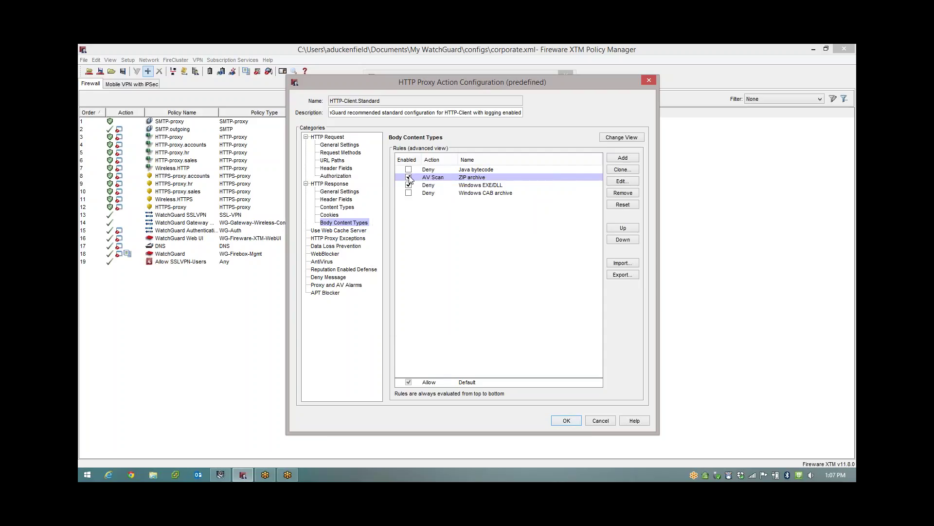
# Set the Default body content rule to AV Scan with logging.
pyautogui.click(431, 382)
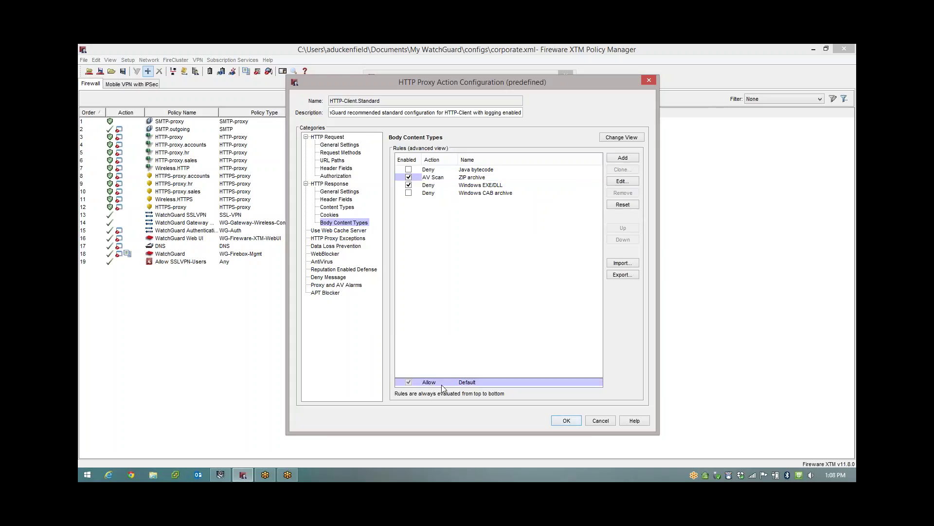
pyautogui.doubleClick(431, 384)
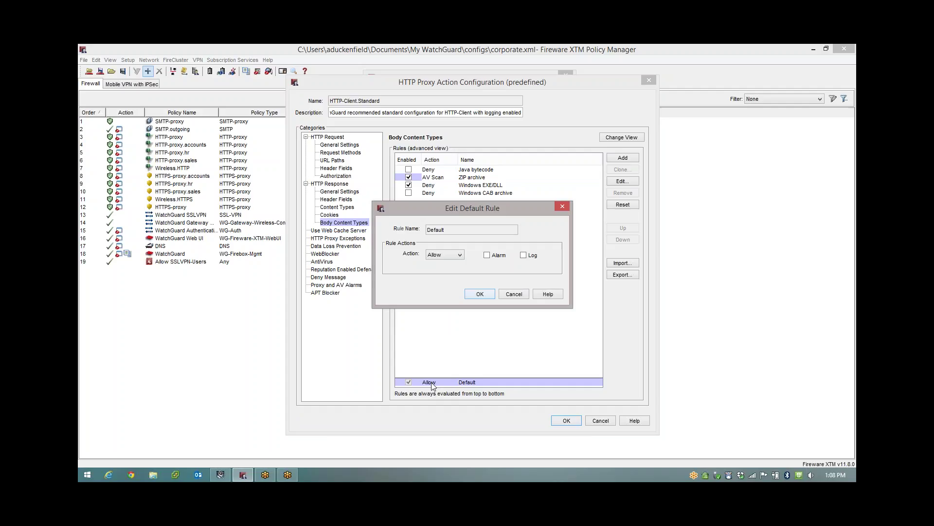
pyautogui.click(437, 256)
pyautogui.click(442, 272)
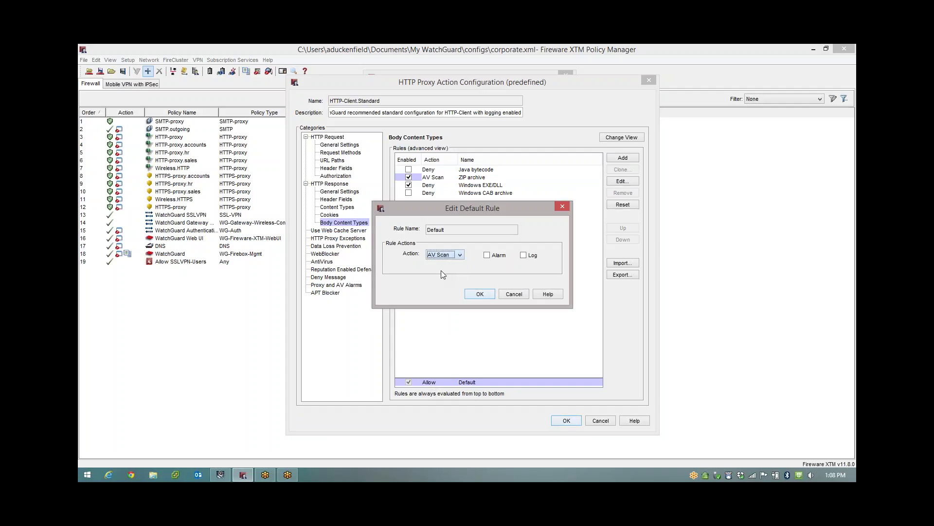
pyautogui.click(529, 255)
pyautogui.click(487, 293)
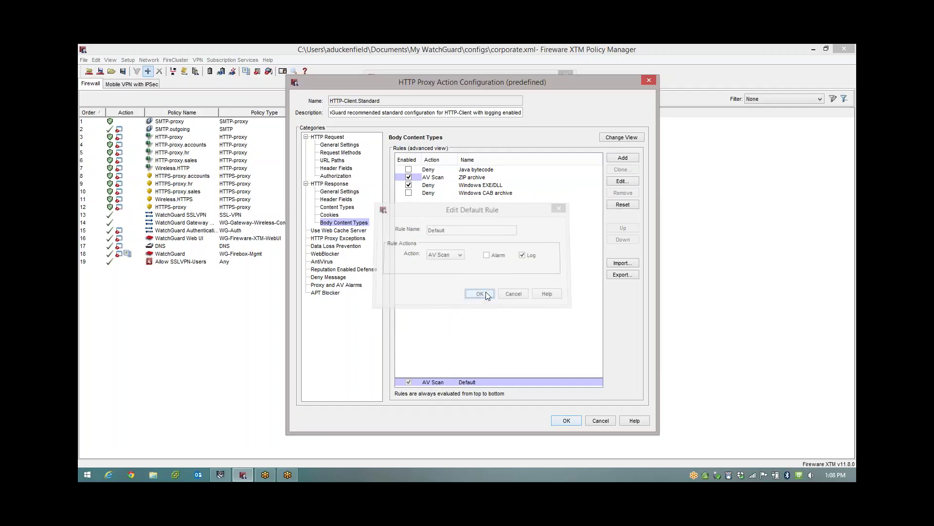
# Delete the ZIP archive rule, then review the Windows EXE/DLL, Java bytecode and Default rules.
pyautogui.click(456, 178)
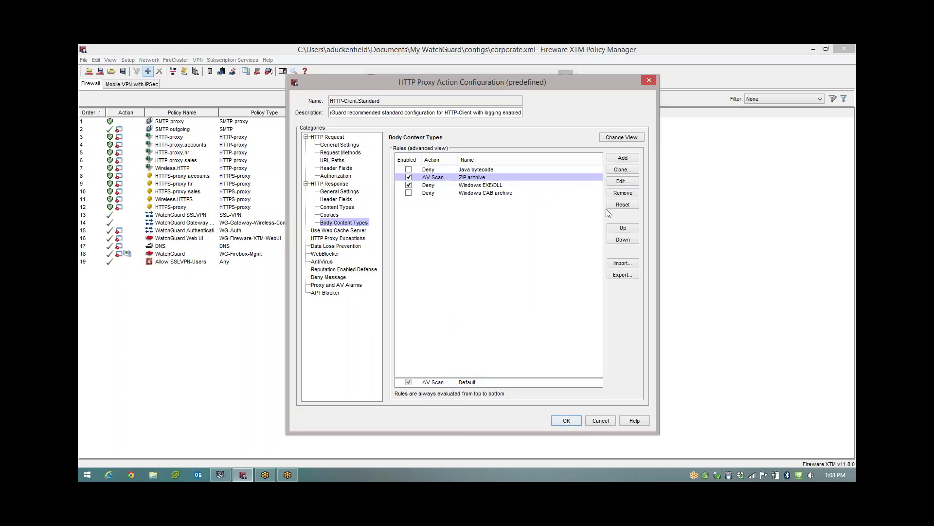
pyautogui.click(622, 194)
pyautogui.click(467, 272)
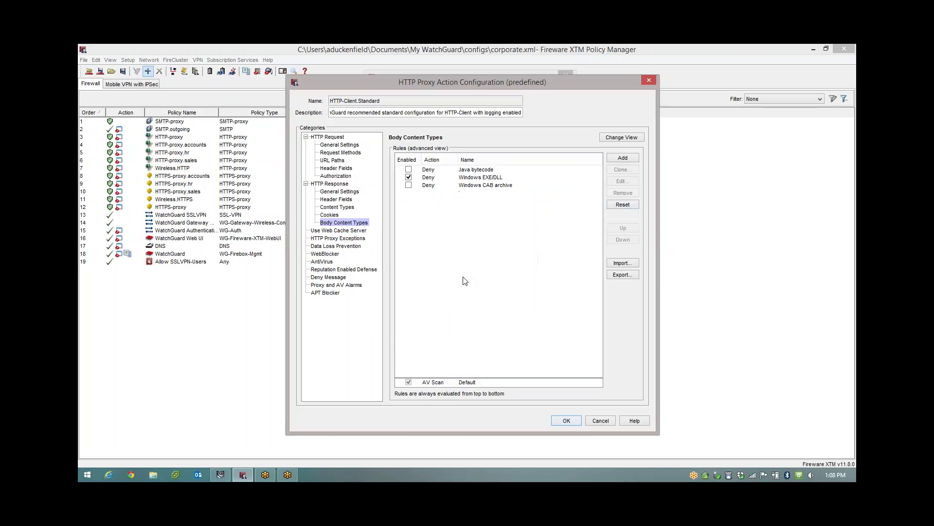
pyautogui.click(432, 179)
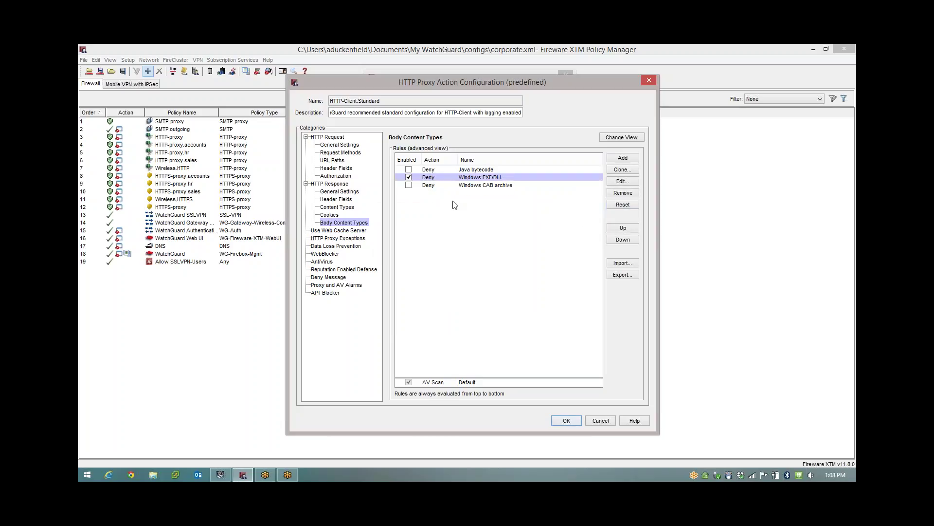
pyautogui.click(456, 170)
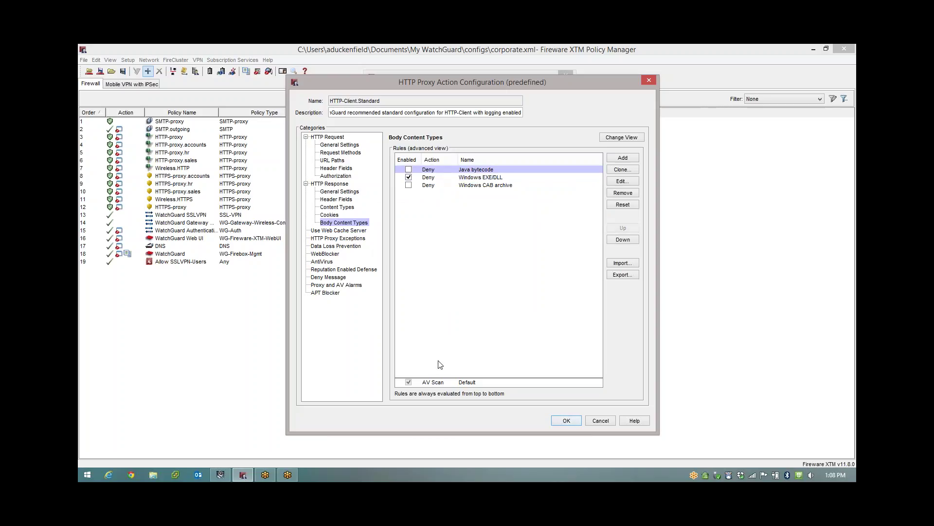
pyautogui.click(437, 383)
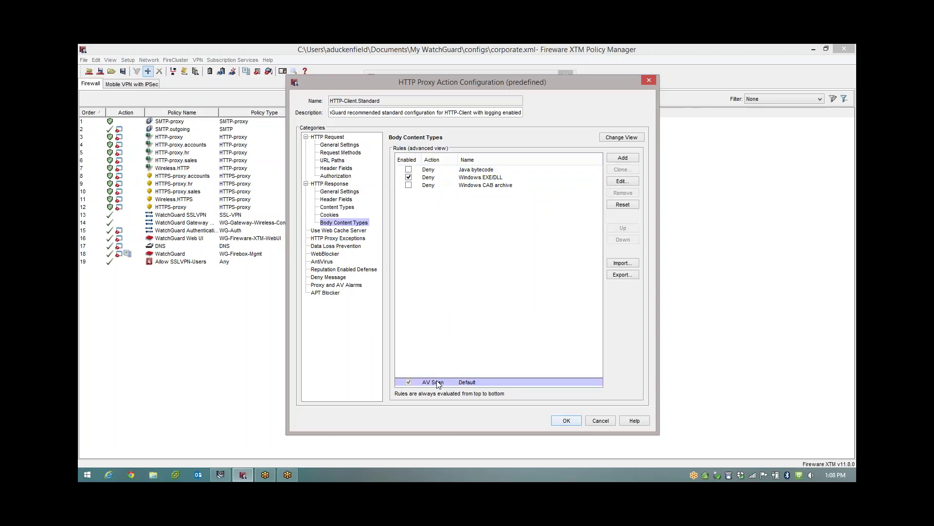
# In AntiVirus settings, keep Drop for detected viruses and set scan errors to Drop.
pyautogui.click(325, 262)
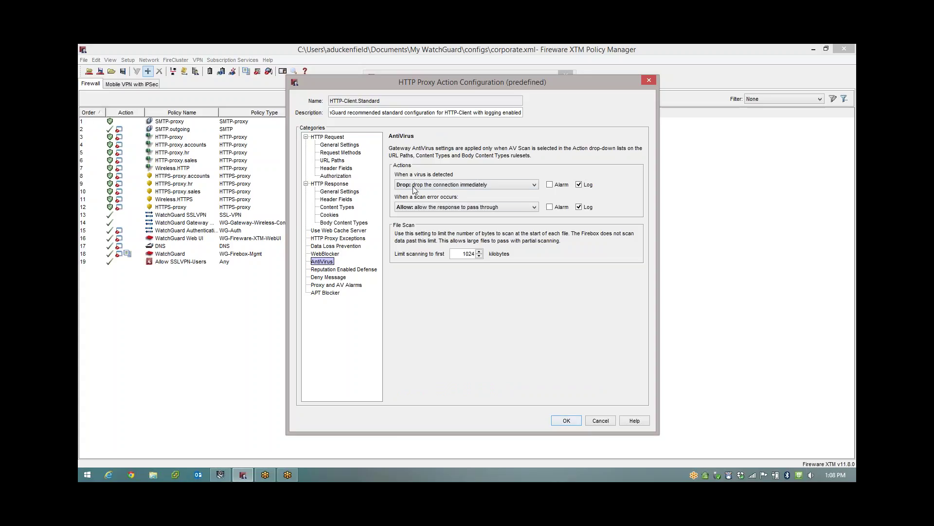
pyautogui.click(502, 186)
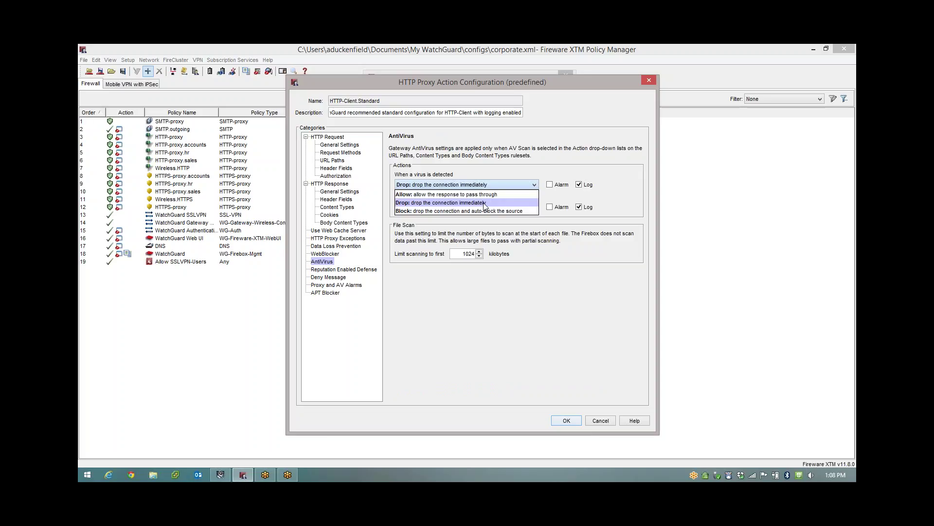
pyautogui.click(487, 203)
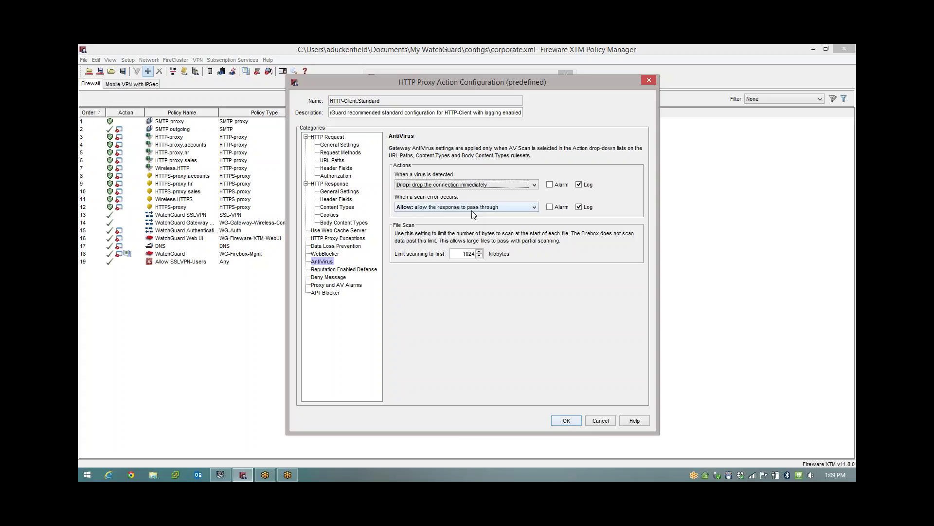
pyautogui.click(499, 206)
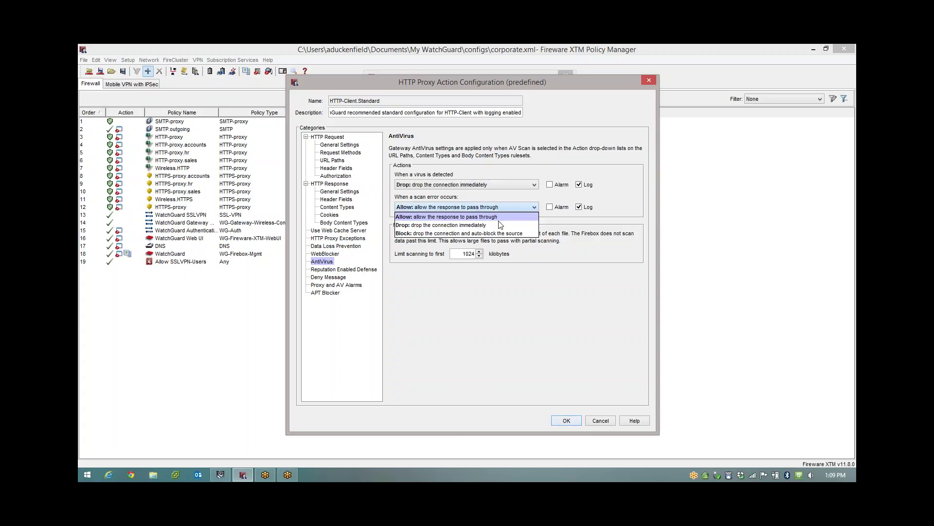
pyautogui.click(500, 225)
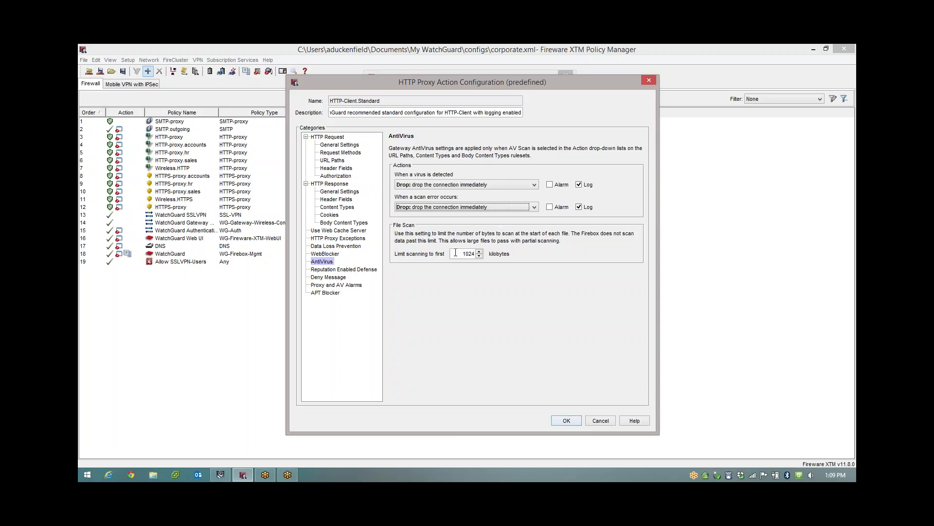
pyautogui.moveTo(461, 253); pyautogui.dragTo(475, 254)
pyautogui.moveTo(457, 256)
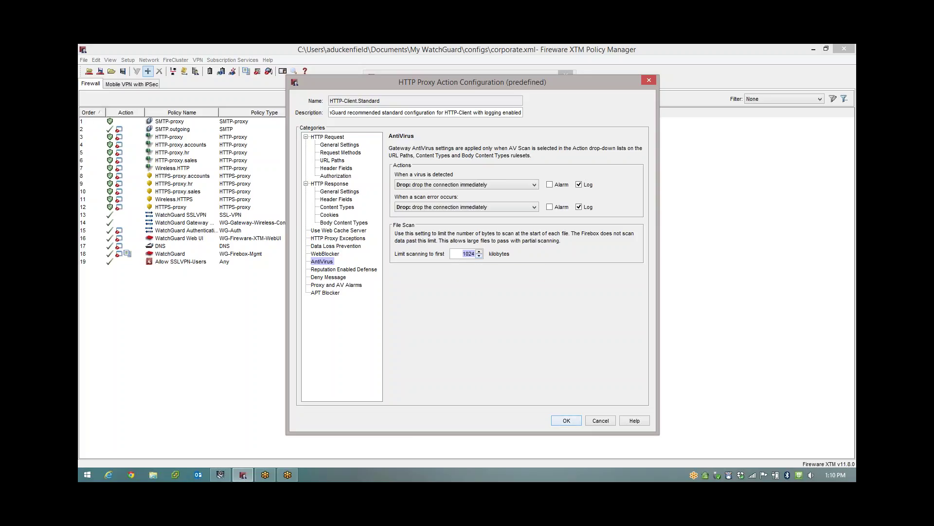
pyautogui.click(459, 254)
pyautogui.moveTo(459, 254); pyautogui.dragTo(481, 255)
# Enable blocking bad-reputation URLs and bypassing virus scans for good-reputation URLs in Reputation Enabled Defense.
pyautogui.click(345, 270)
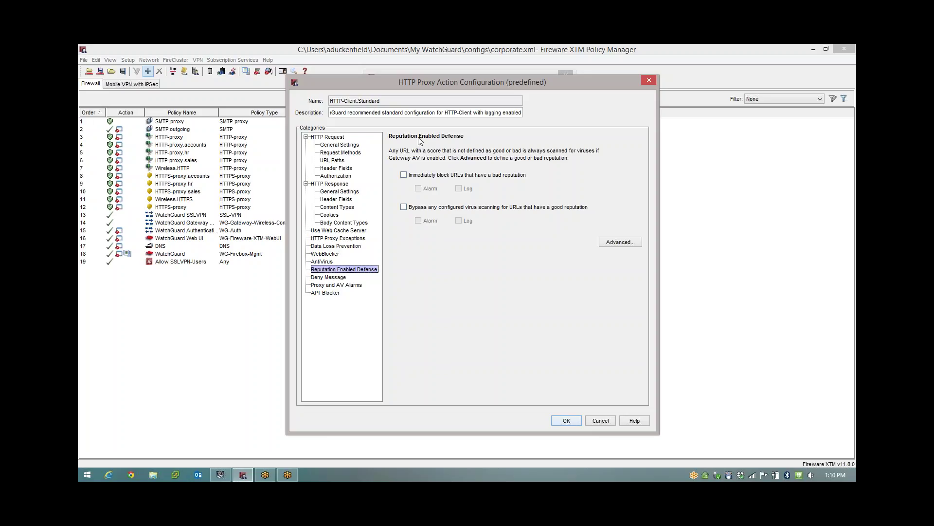
pyautogui.click(404, 175)
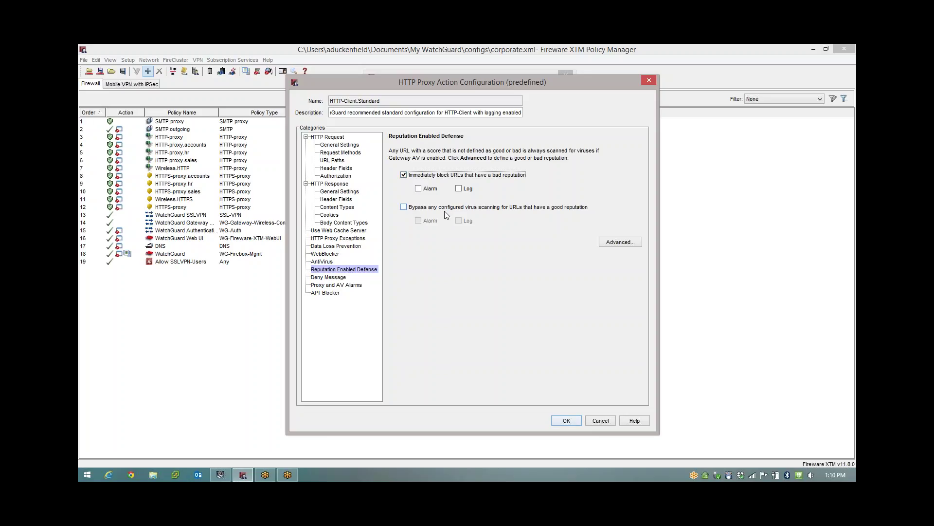
pyautogui.click(404, 208)
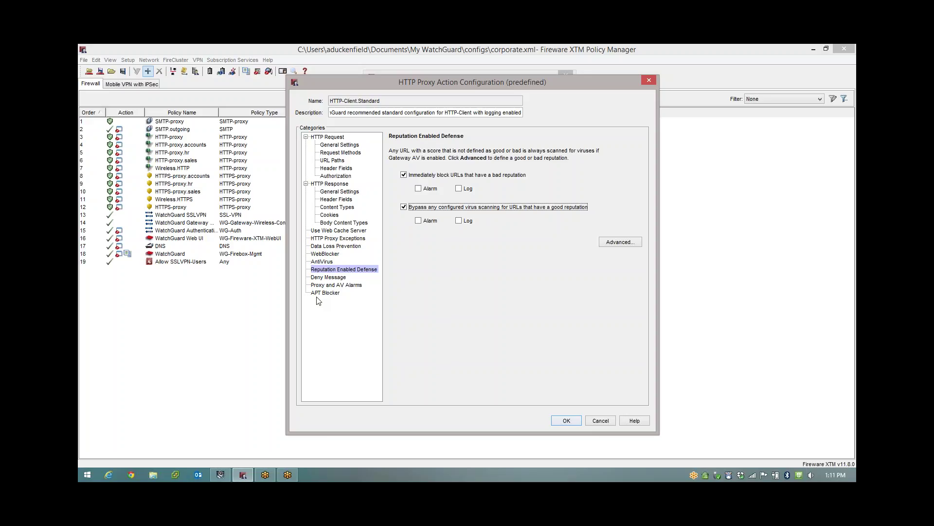
pyautogui.click(335, 295)
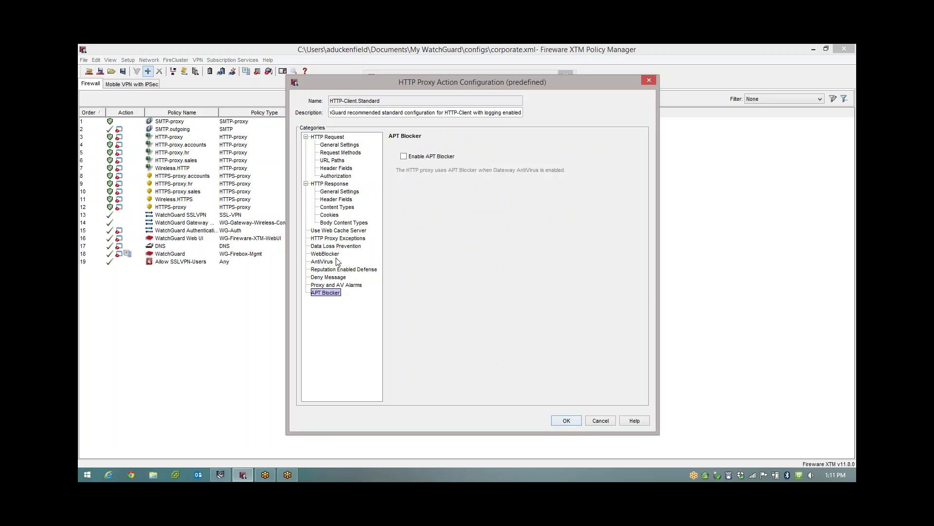
pyautogui.click(344, 269)
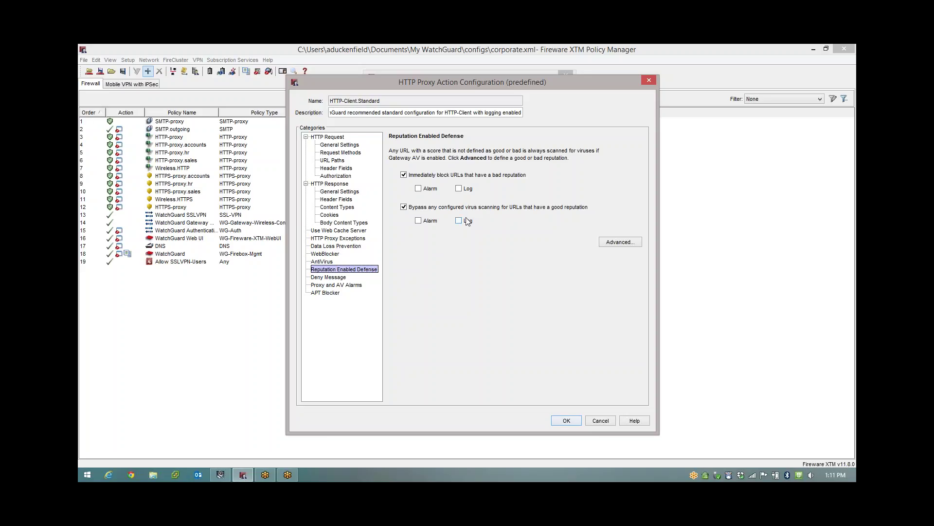
# Turn on Log for bad-reputation URL blocking, then show the disabled APT Blocker settings.
pyautogui.click(341, 208)
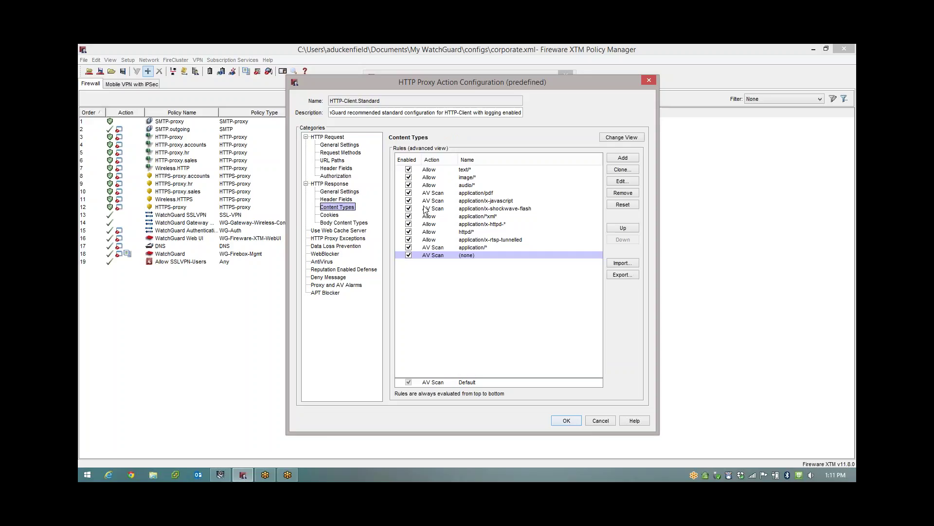
pyautogui.click(360, 224)
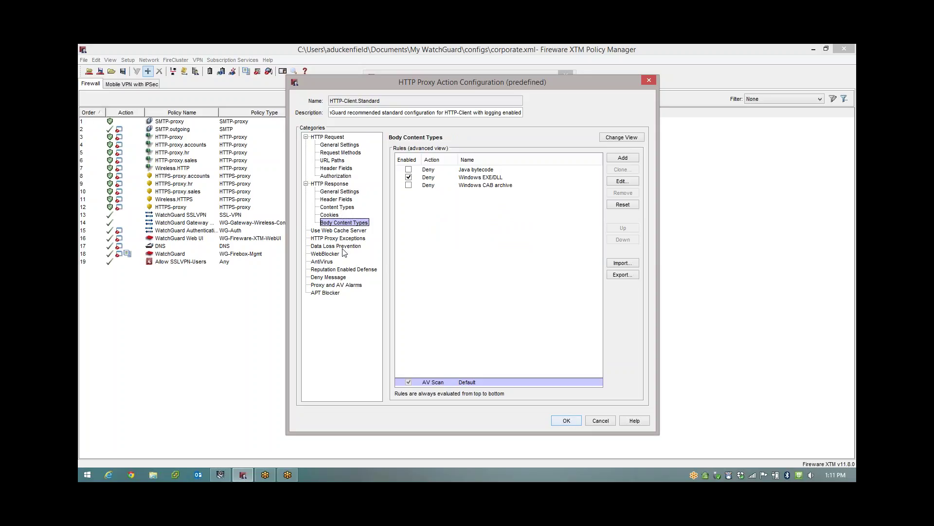
pyautogui.click(343, 269)
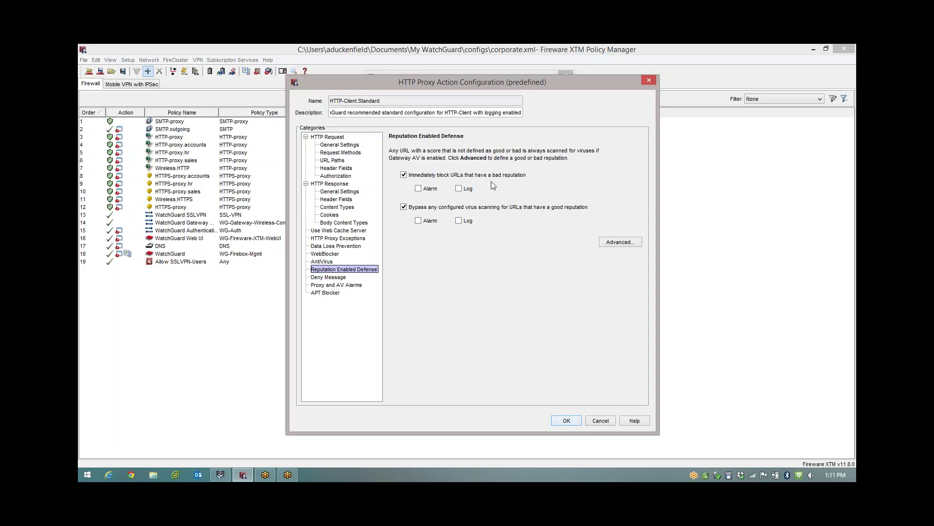
pyautogui.click(460, 189)
pyautogui.click(332, 296)
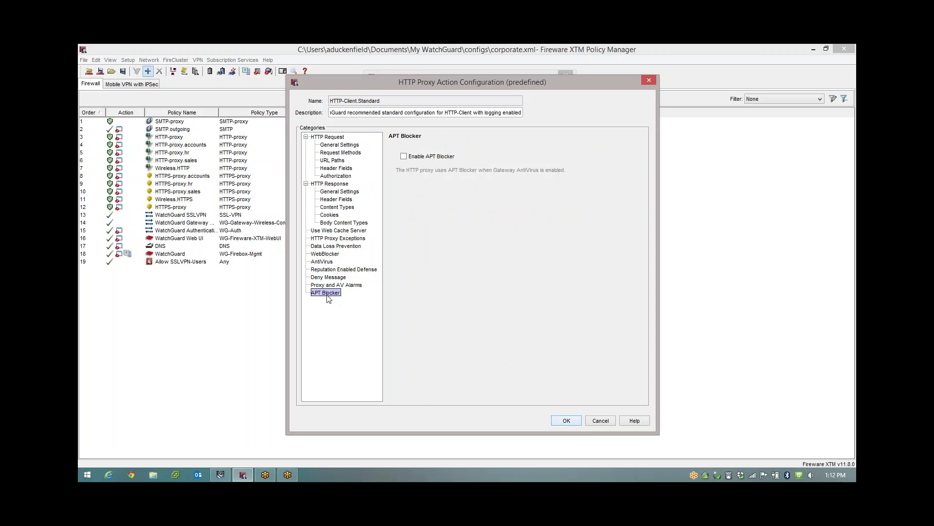
# Save the cloned proxy action, accept the prompts, and add HTTP-proxy.1 to the policy list.
pyautogui.click(566, 422)
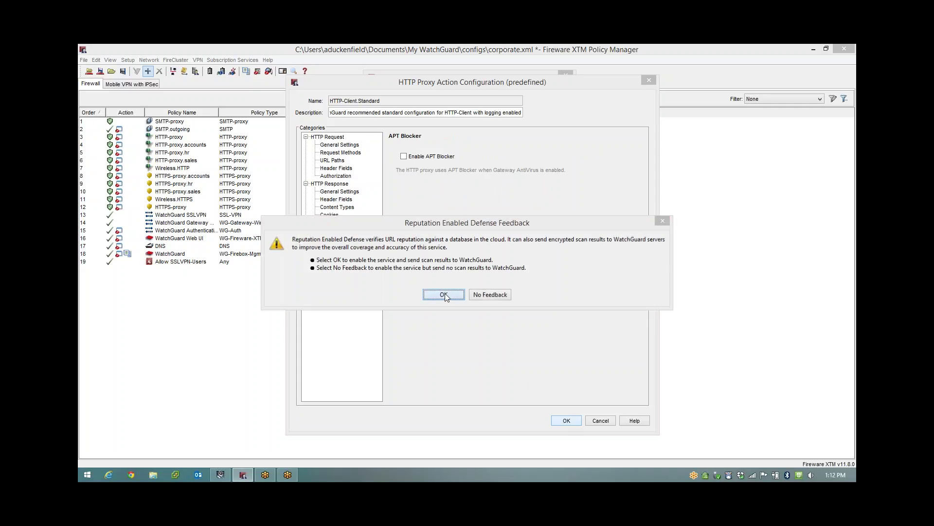
pyautogui.click(445, 294)
pyautogui.click(451, 280)
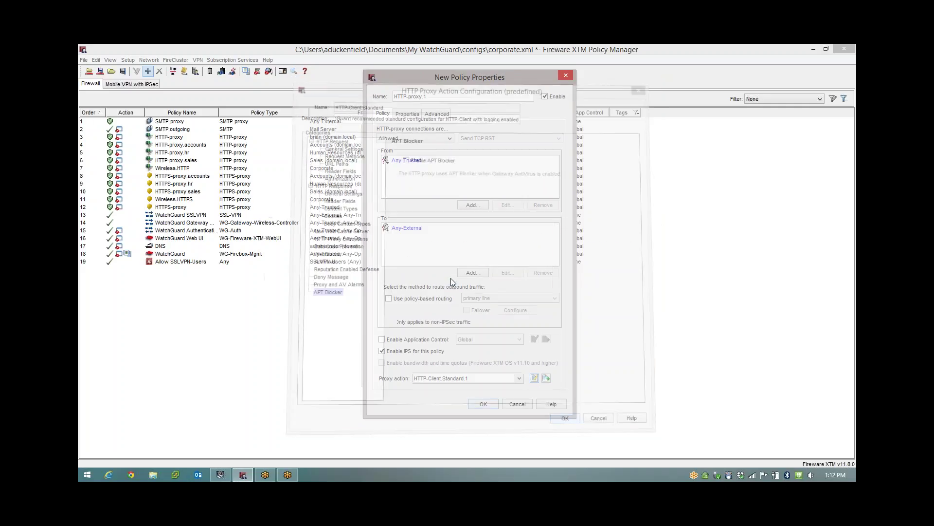
pyautogui.click(483, 405)
pyautogui.click(546, 374)
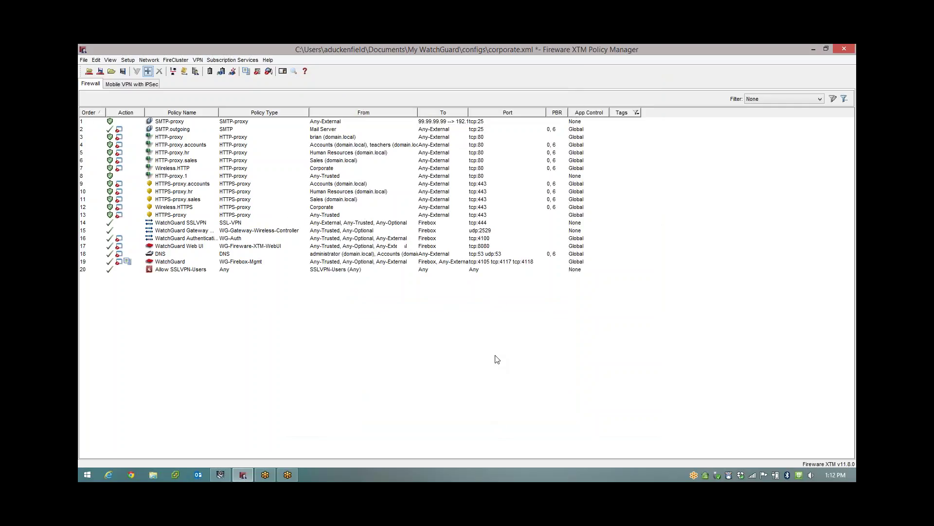
pyautogui.click(232, 60)
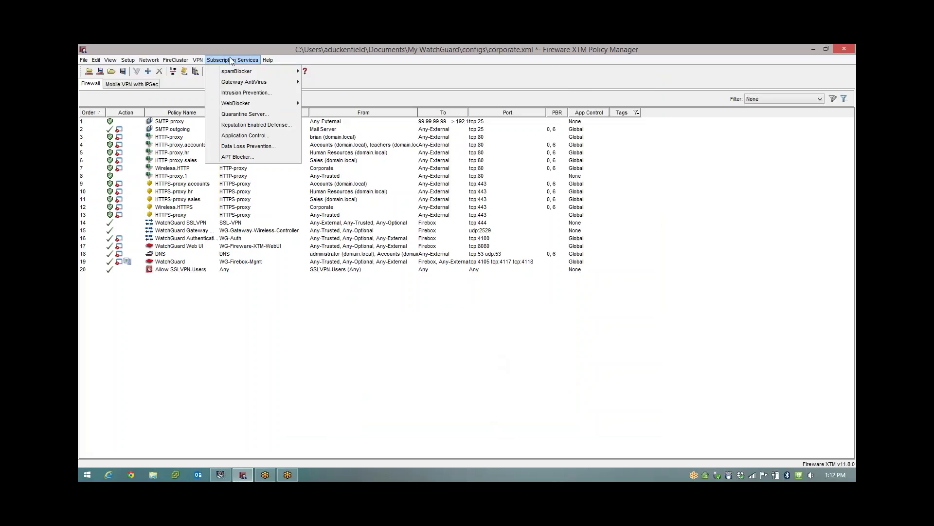
# Enable APT Blocker globally with alarms for high, medium and low threats.
pyautogui.click(257, 158)
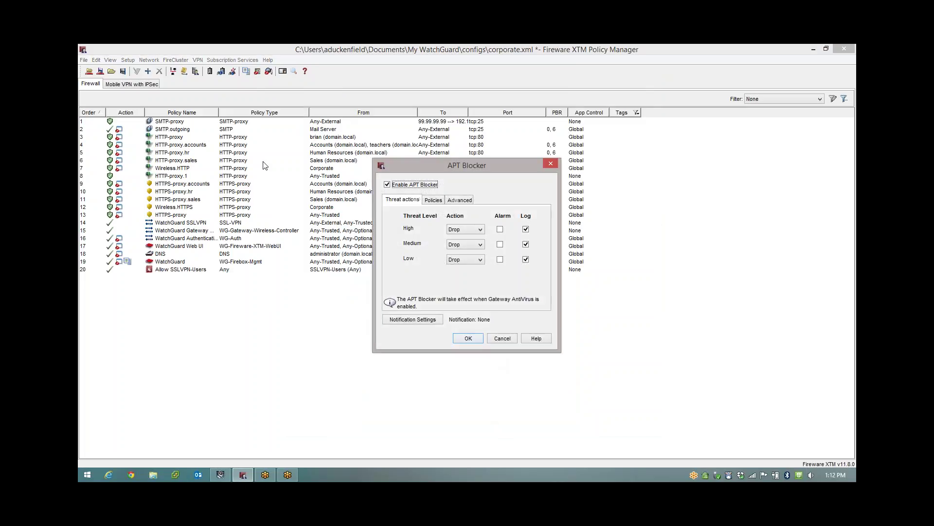
pyautogui.click(400, 187)
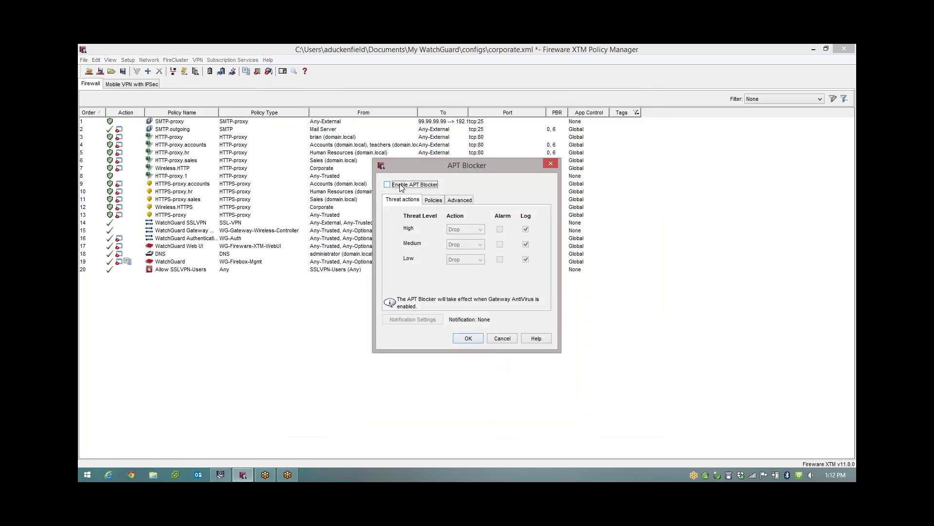
pyautogui.click(400, 187)
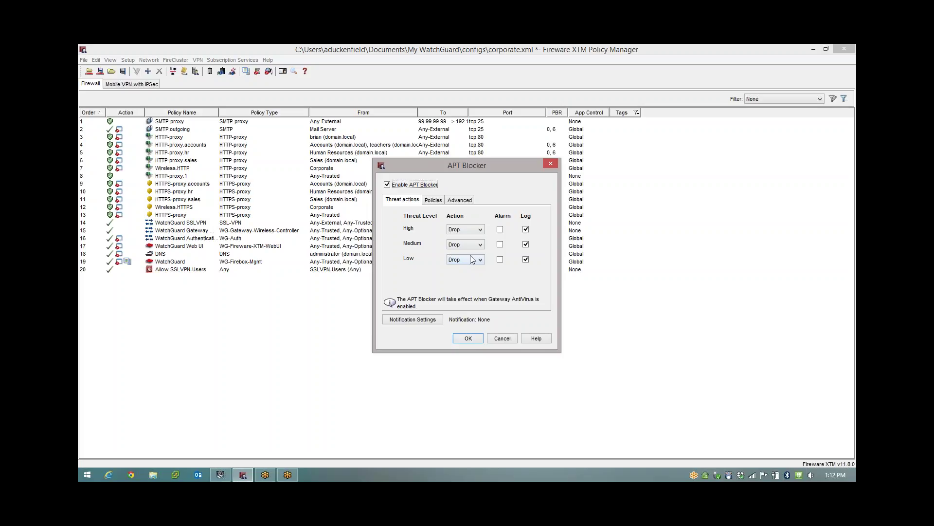
pyautogui.click(500, 229)
pyautogui.click(502, 244)
pyautogui.click(500, 259)
# Set APT Blocker notification settings to send notifications.
pyautogui.click(412, 321)
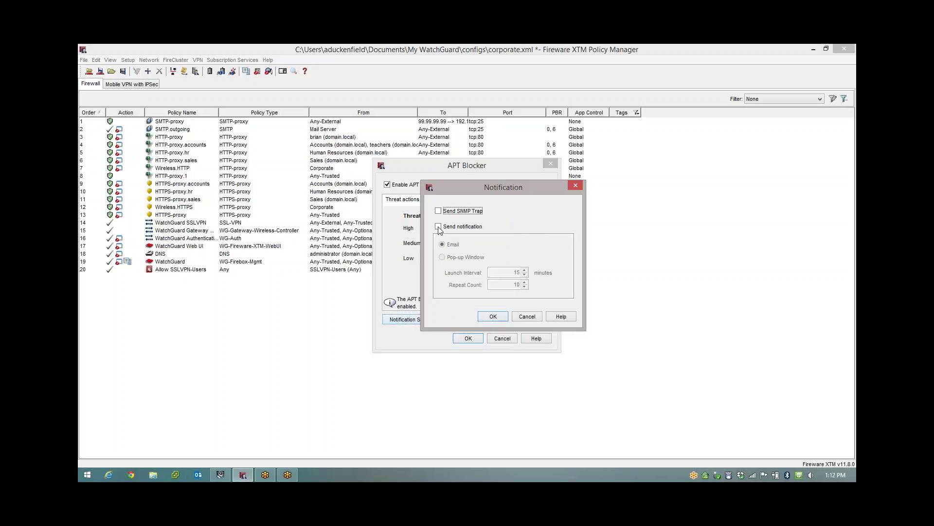
pyautogui.click(439, 227)
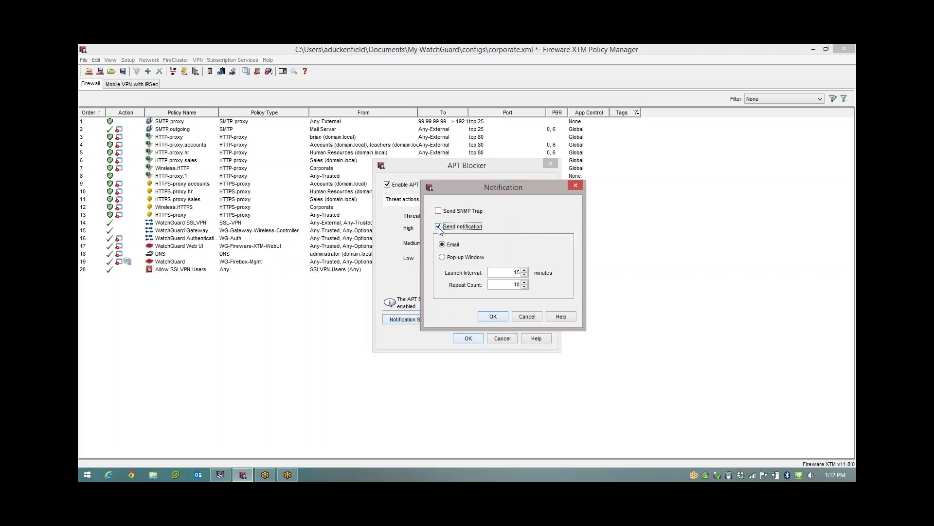
pyautogui.click(496, 317)
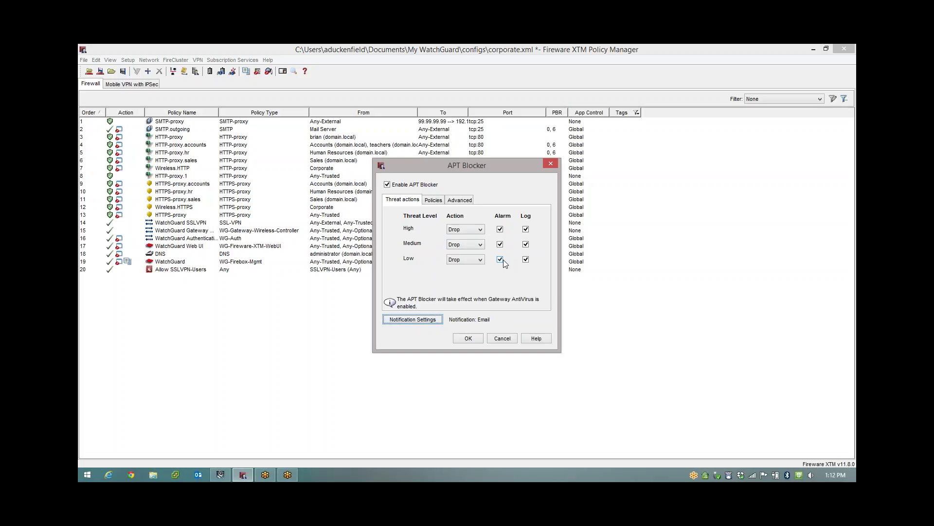
# Check HTTP-proxy.1 under APT Blocker policies, leave the local server off, and save.
pyautogui.click(433, 201)
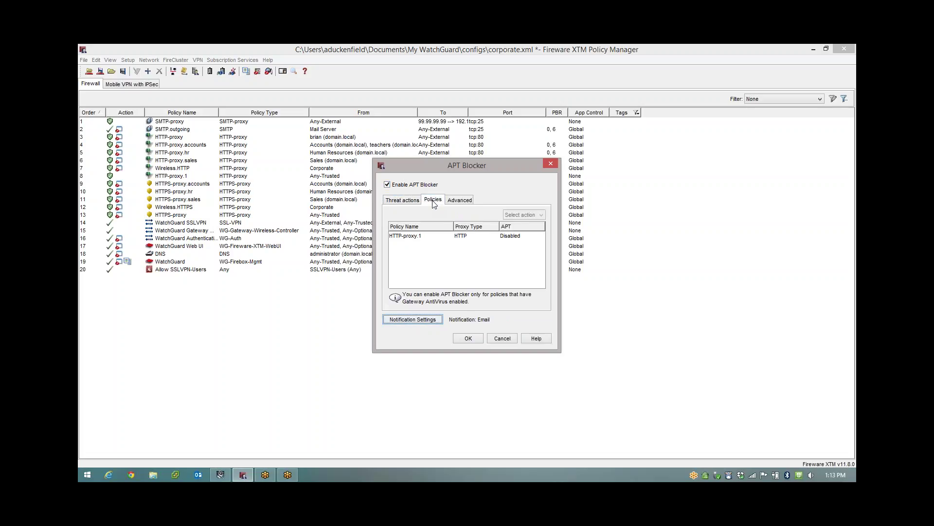
pyautogui.click(408, 239)
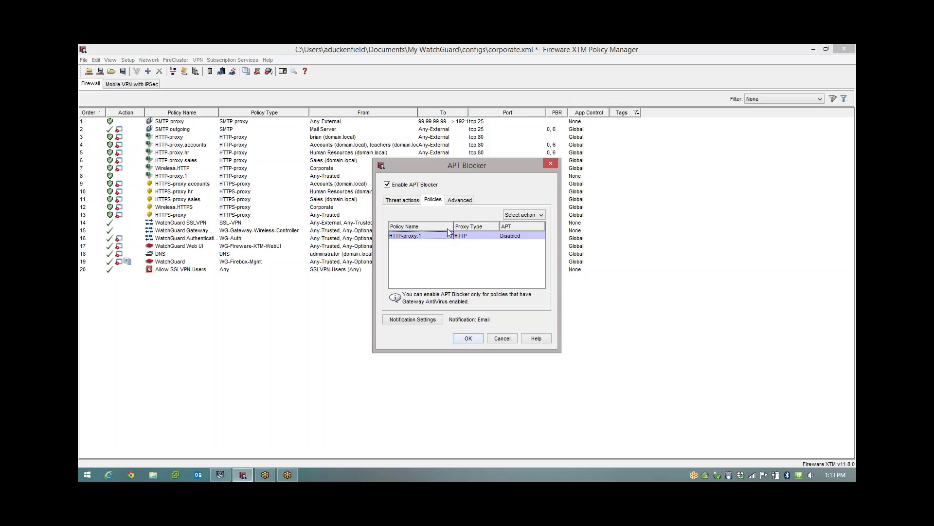
pyautogui.click(463, 203)
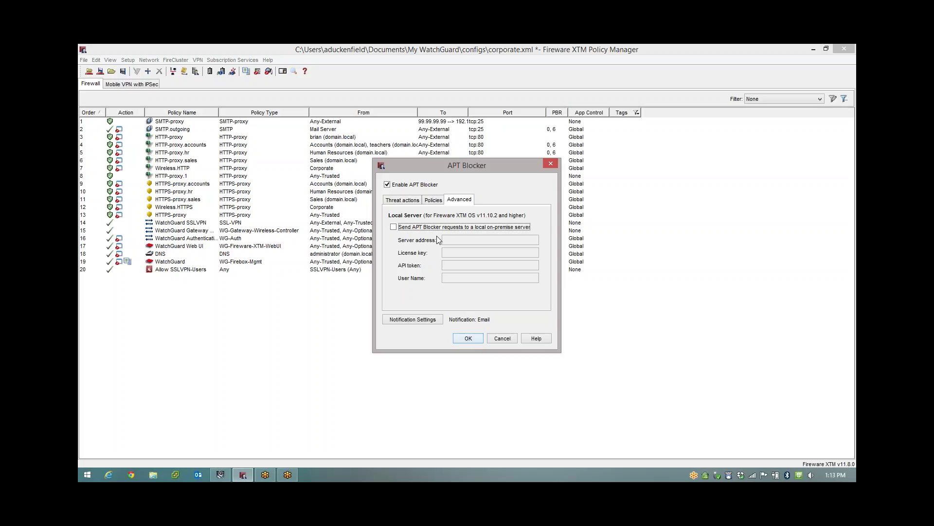
pyautogui.click(393, 227)
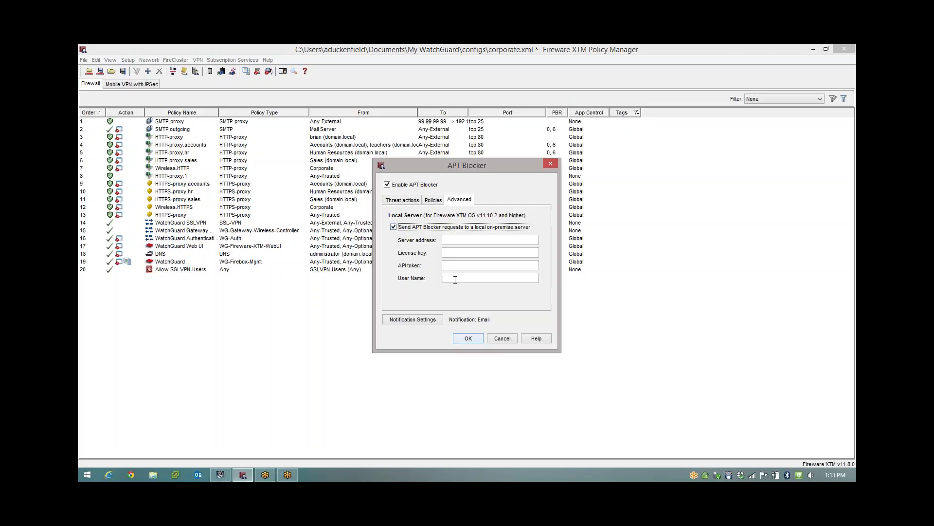
pyautogui.click(394, 229)
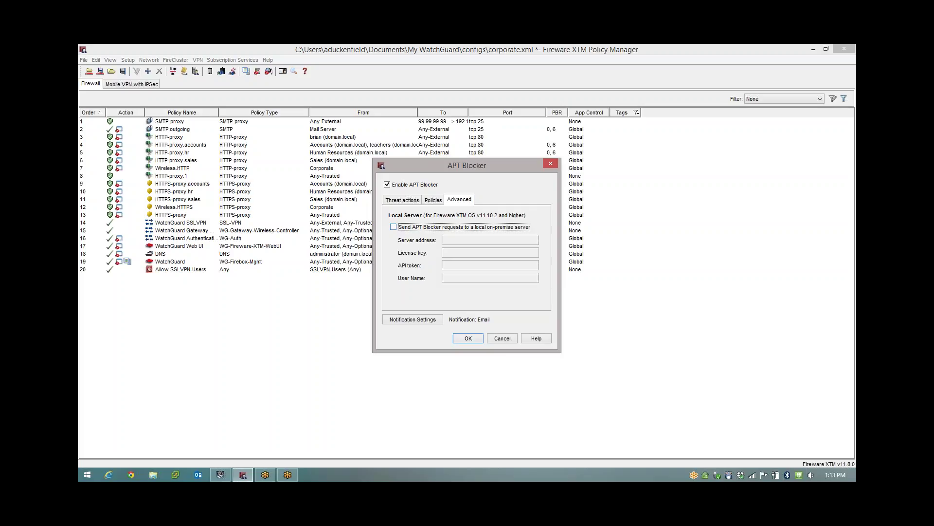
pyautogui.click(399, 201)
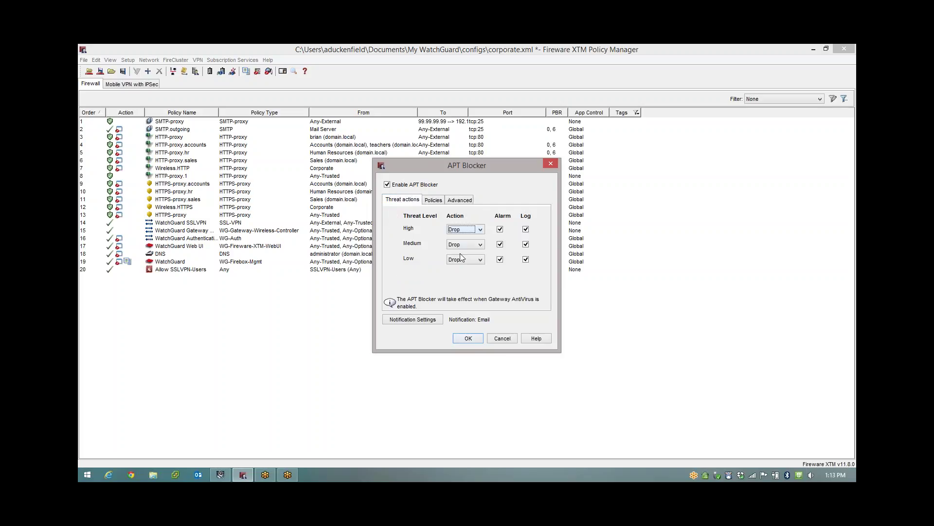
pyautogui.click(469, 338)
# Enable APT Blocker in HTTP-proxy.1's HTTP-Client.Standard.1 proxy action.
pyautogui.doubleClick(209, 176)
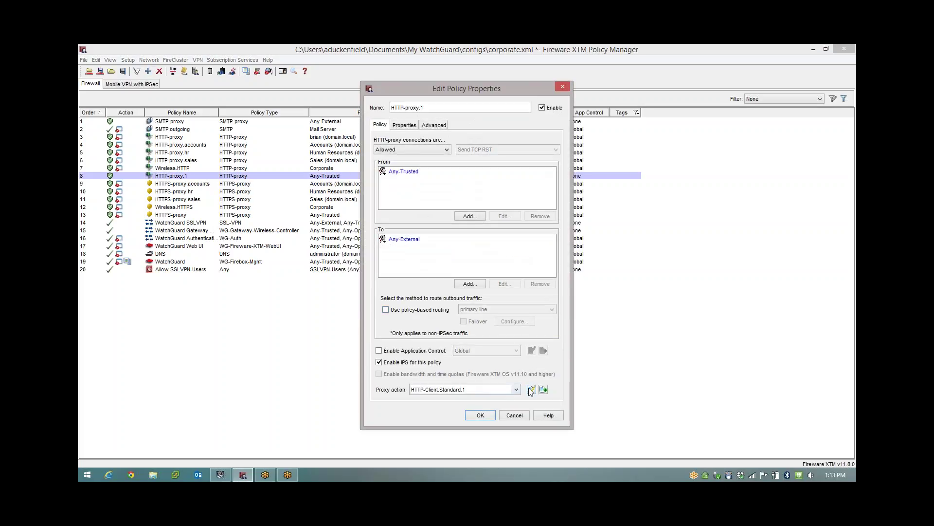
pyautogui.click(530, 390)
pyautogui.click(360, 294)
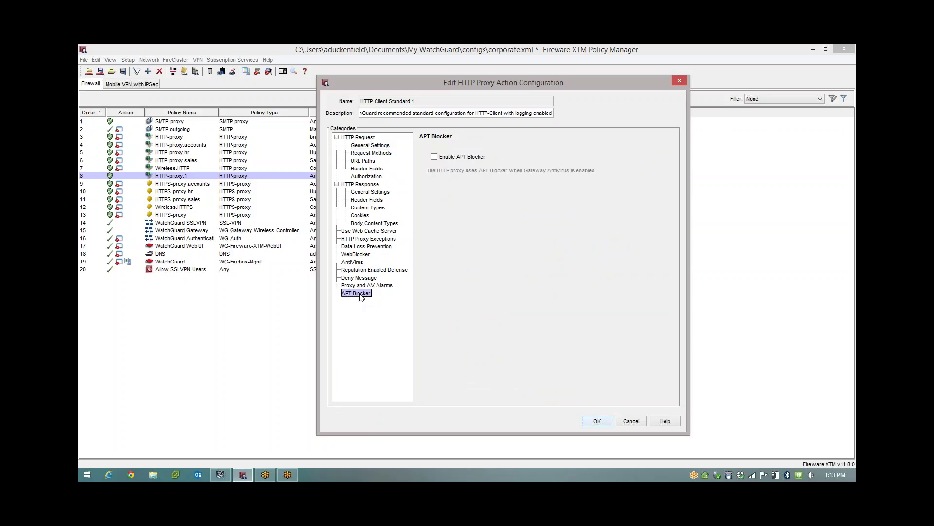
pyautogui.click(434, 158)
# Change the AntiVirus 'Limit scanning to first' value from 1024 to 8192 kilobytes.
pyautogui.click(354, 263)
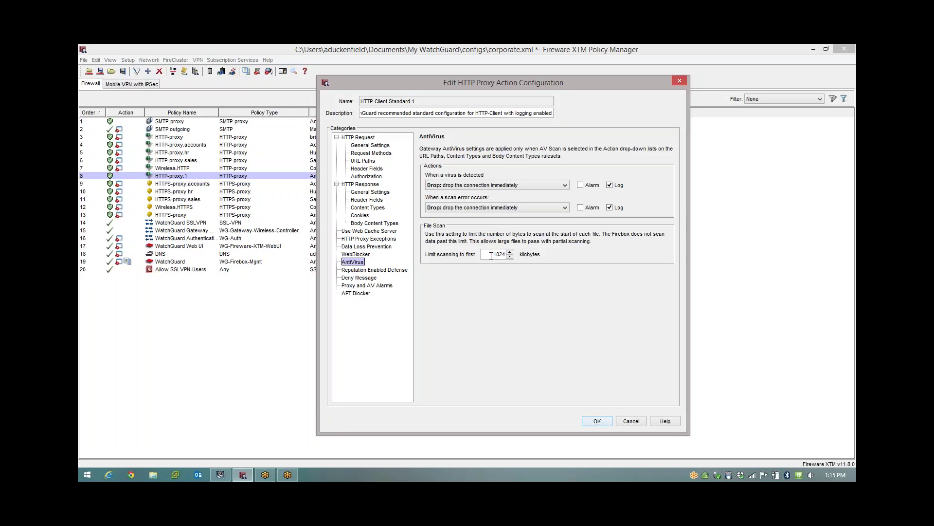
pyautogui.moveTo(491, 256); pyautogui.dragTo(512, 257)
pyautogui.write('8192')
pyautogui.moveTo(490, 253); pyautogui.dragTo(517, 254)
# Uncheck 'Bypass any configured virus scanning' in Reputation Enabled Defense and save the proxy action.
pyautogui.click(367, 208)
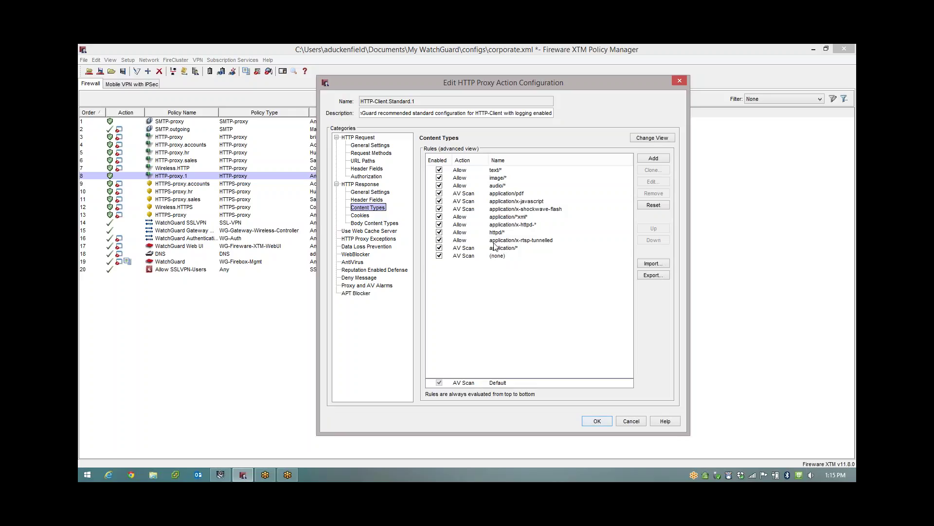
pyautogui.click(384, 223)
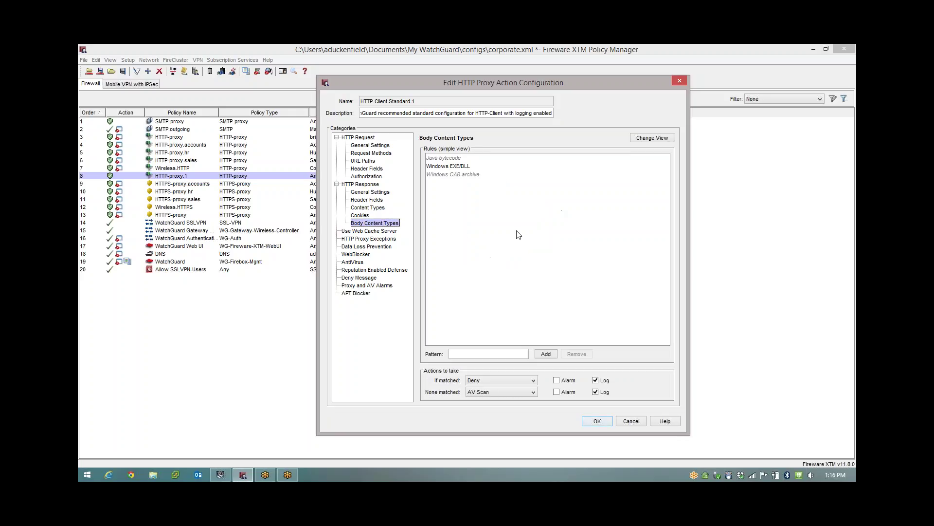
pyautogui.click(361, 264)
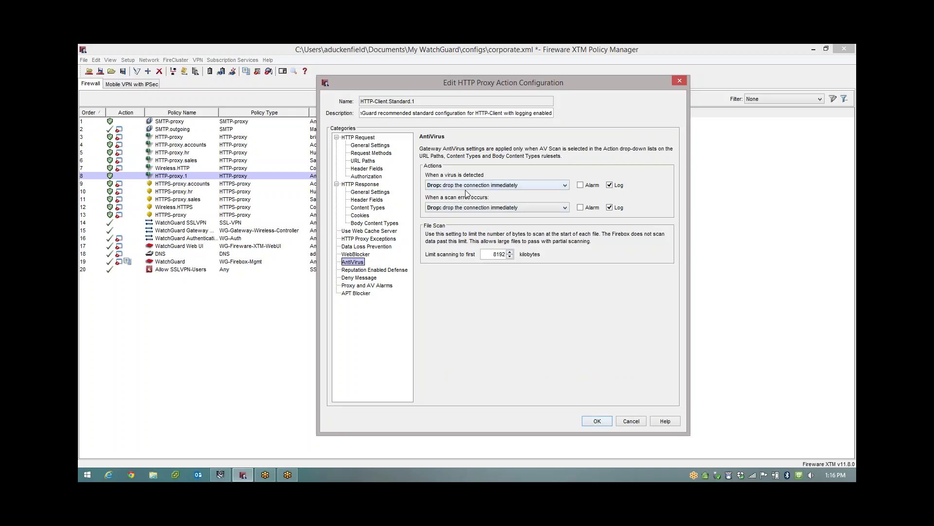
pyautogui.click(394, 270)
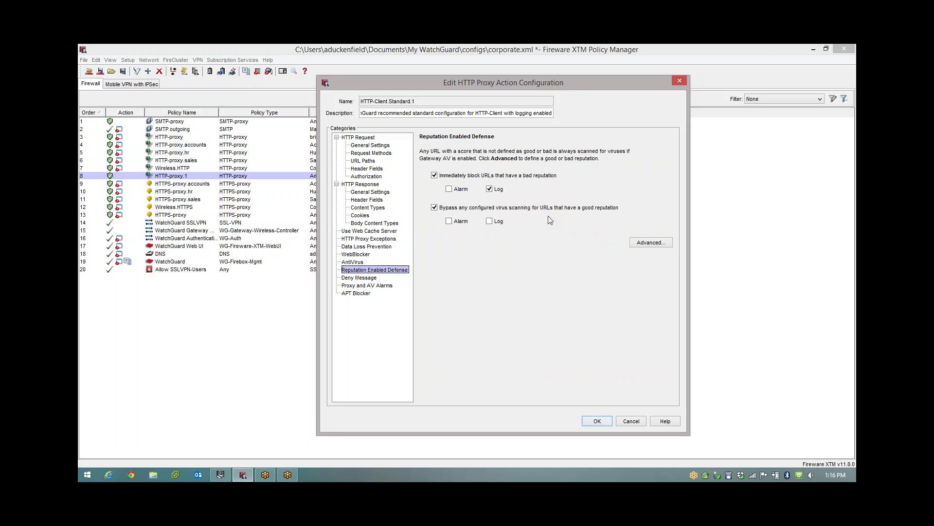
pyautogui.click(435, 209)
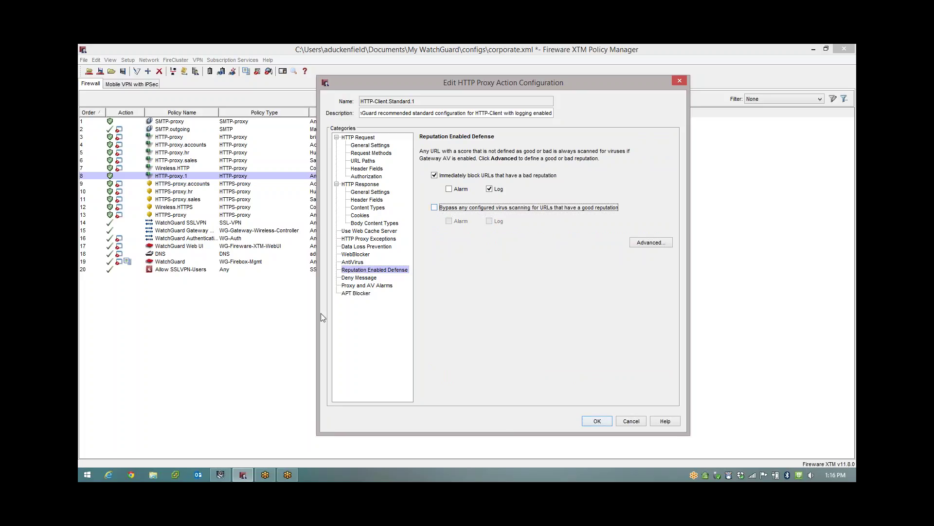
pyautogui.click(596, 420)
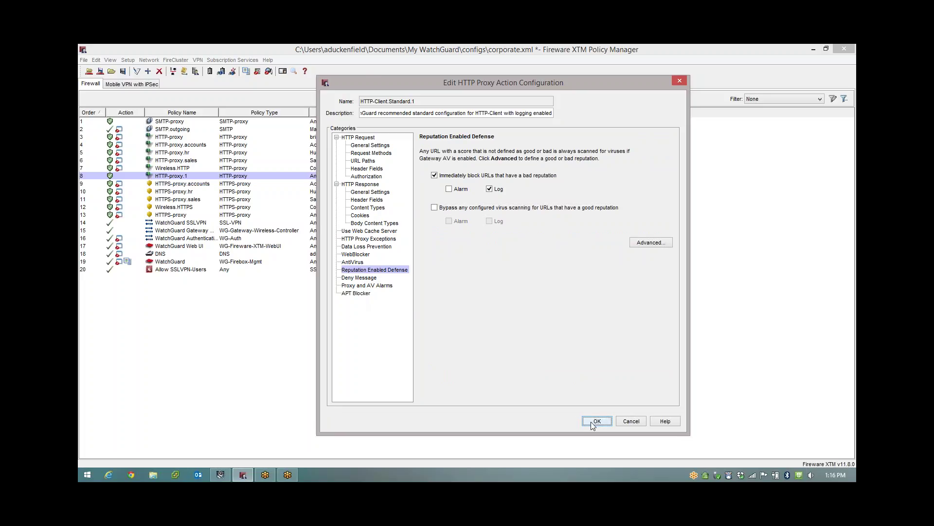
pyautogui.click(479, 417)
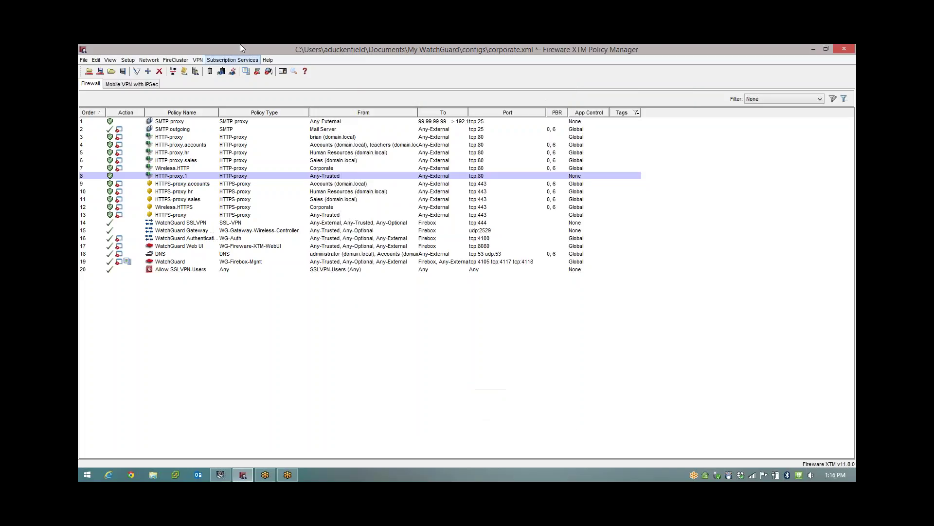
pyautogui.click(232, 60)
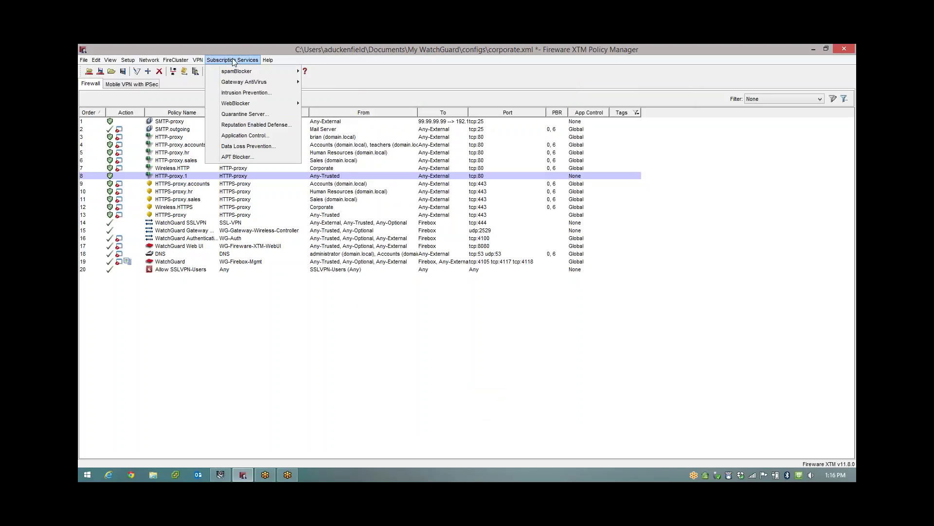
pyautogui.click(270, 160)
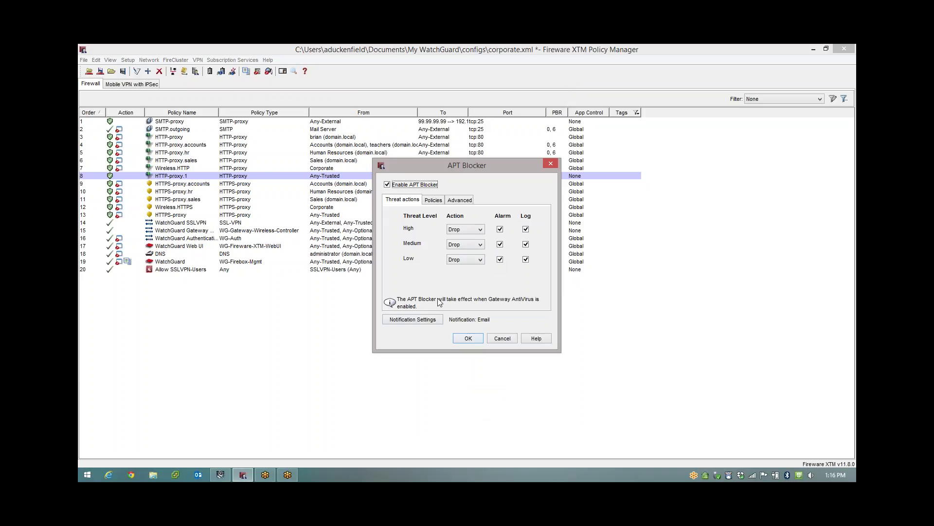
pyautogui.click(429, 319)
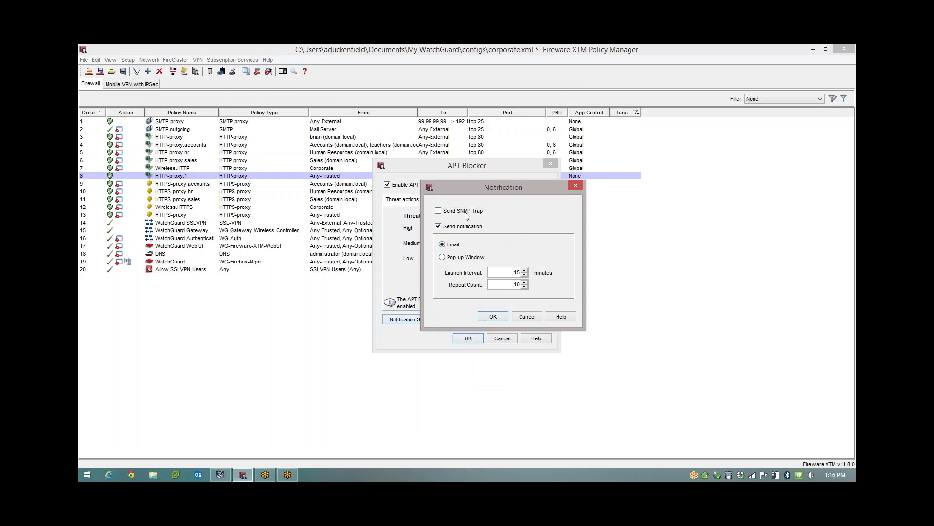
pyautogui.click(492, 317)
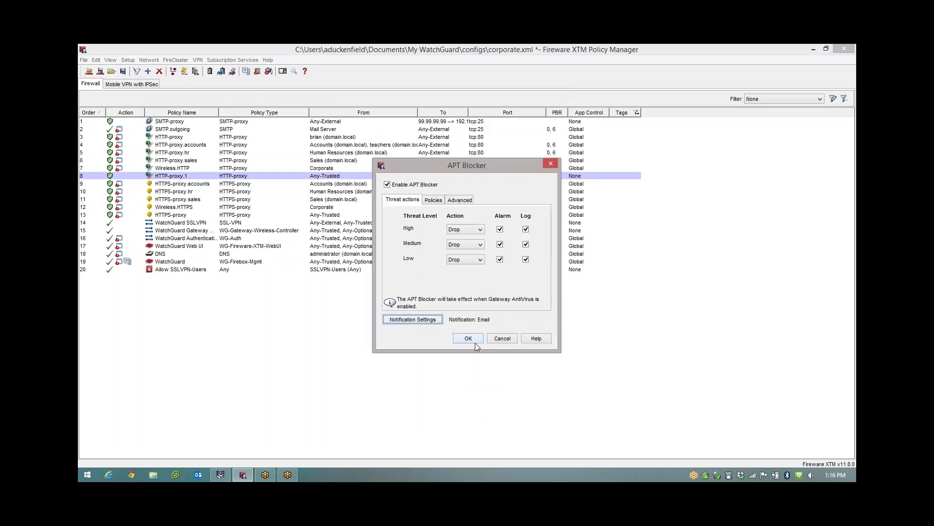
pyautogui.click(434, 199)
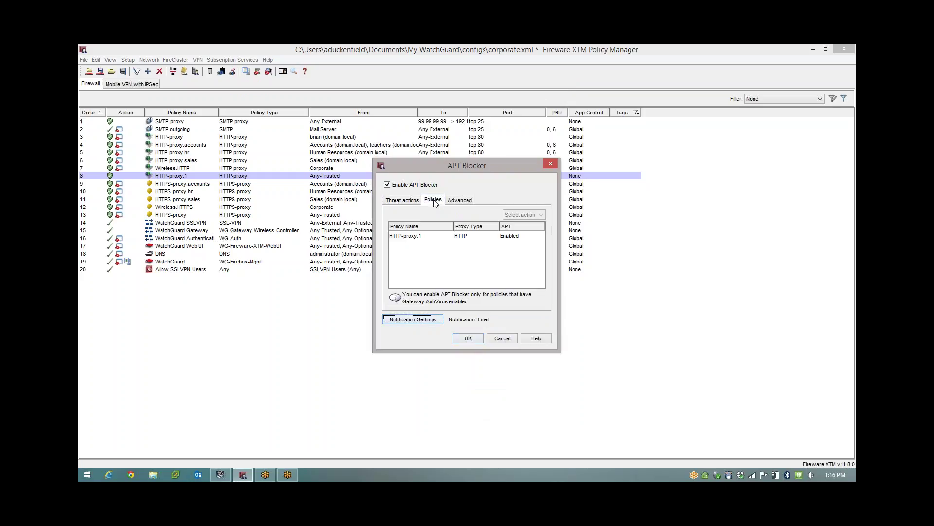
pyautogui.click(413, 237)
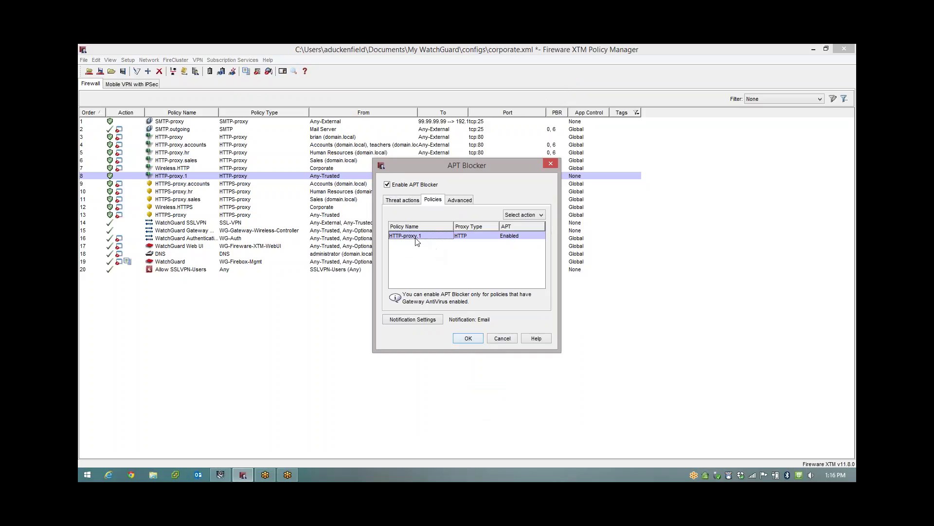
pyautogui.click(471, 340)
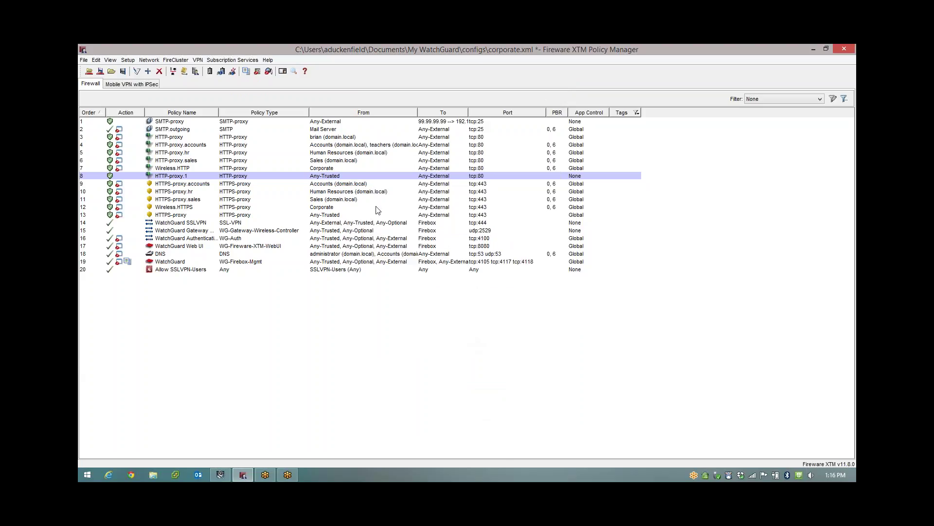
# Enable Gateway AntiVirus on all seven HTTP and SMTP proxy policies at once.
pyautogui.click(235, 60)
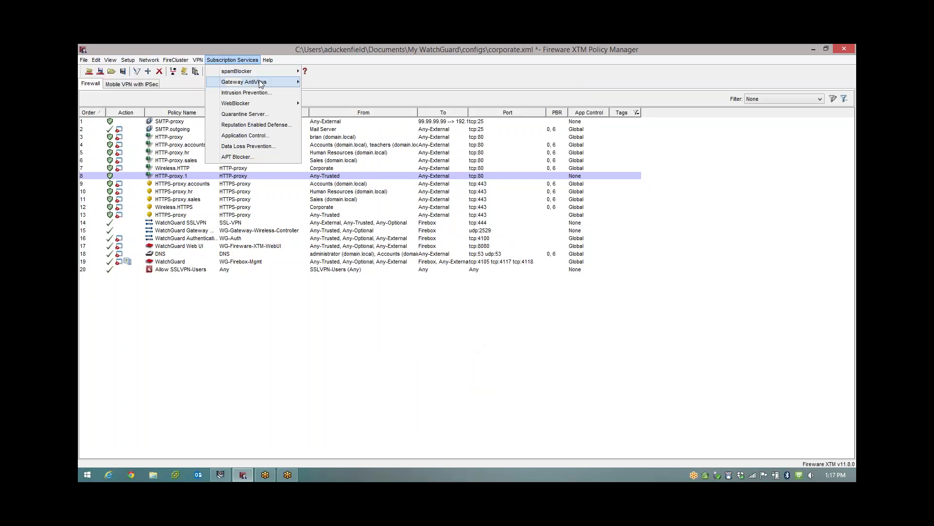
pyautogui.moveTo(234, 82)
pyautogui.click(323, 92)
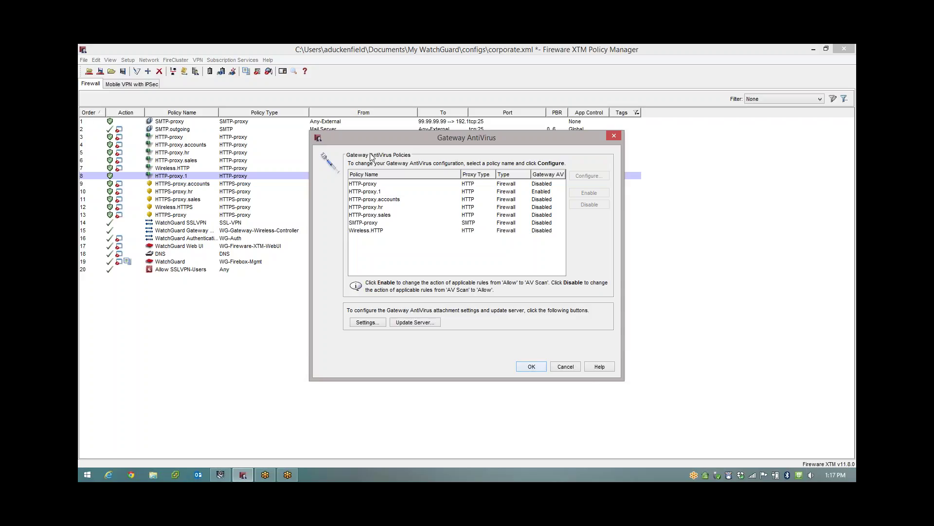
pyautogui.click(546, 214)
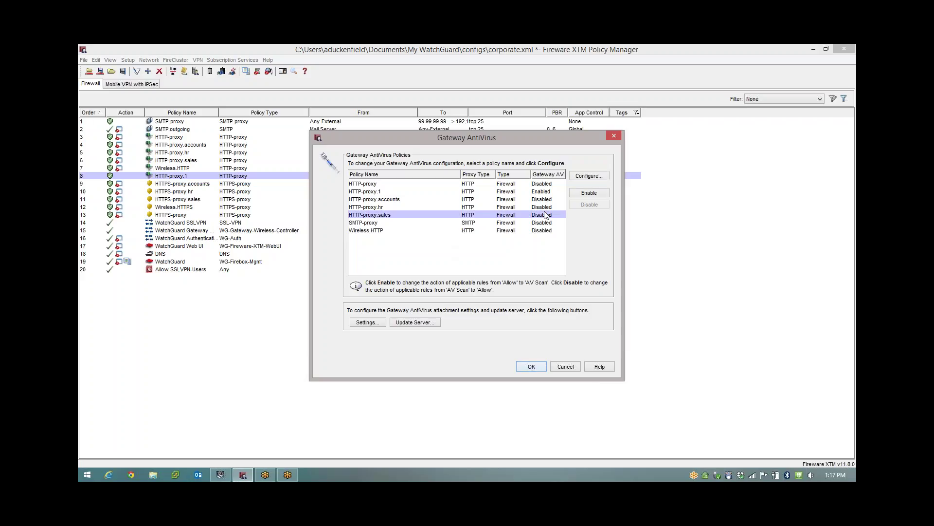
pyautogui.click(546, 191)
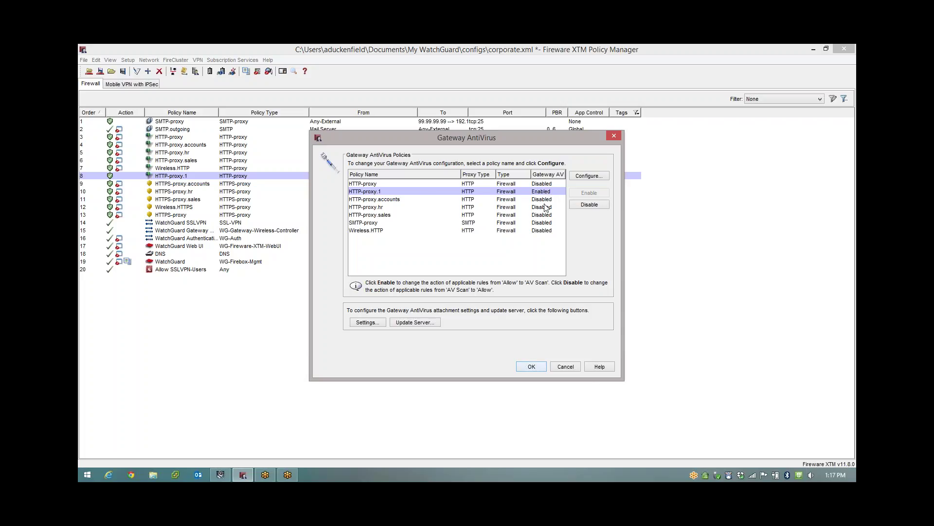
pyautogui.click(546, 200)
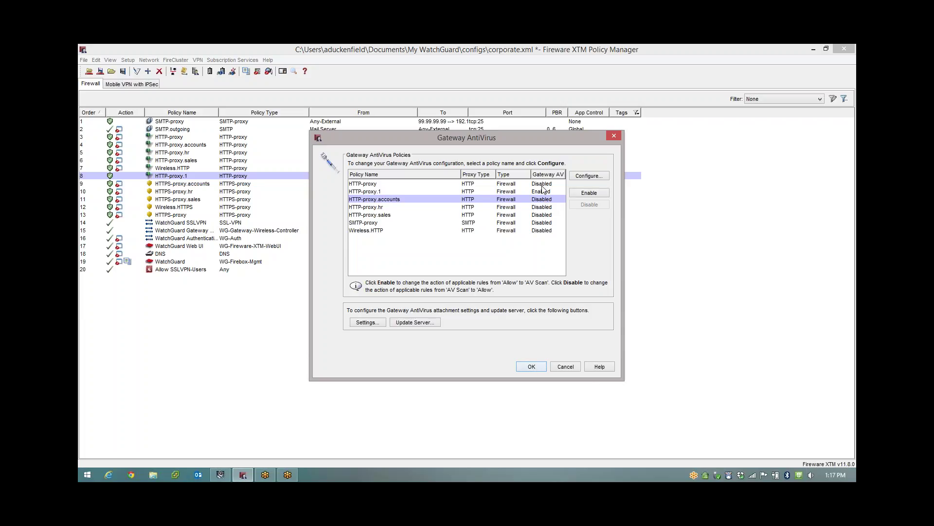
pyautogui.hotkey('ctrl', 'a')
pyautogui.click(589, 193)
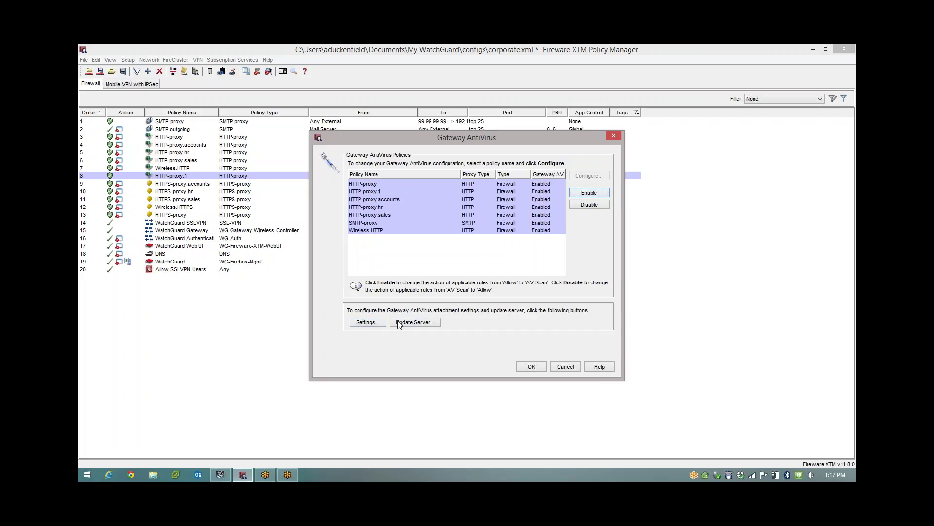
pyautogui.click(360, 324)
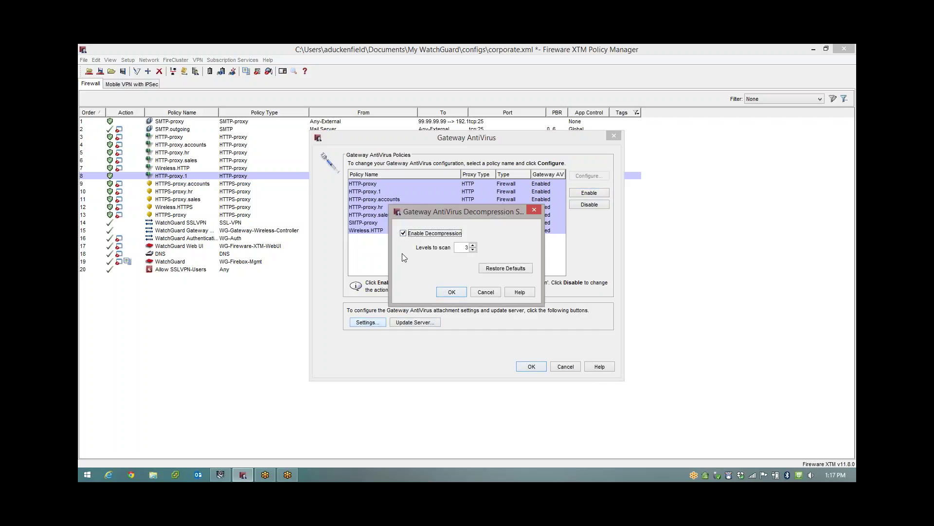
pyautogui.click(422, 235)
pyautogui.click(419, 235)
pyautogui.click(436, 234)
pyautogui.click(436, 234)
pyautogui.click(458, 296)
pyautogui.click(423, 323)
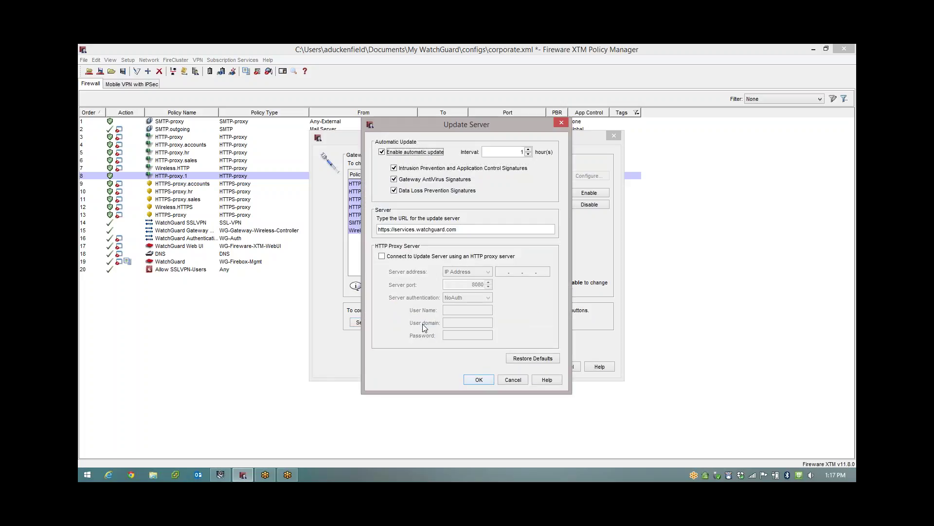
pyautogui.click(404, 154)
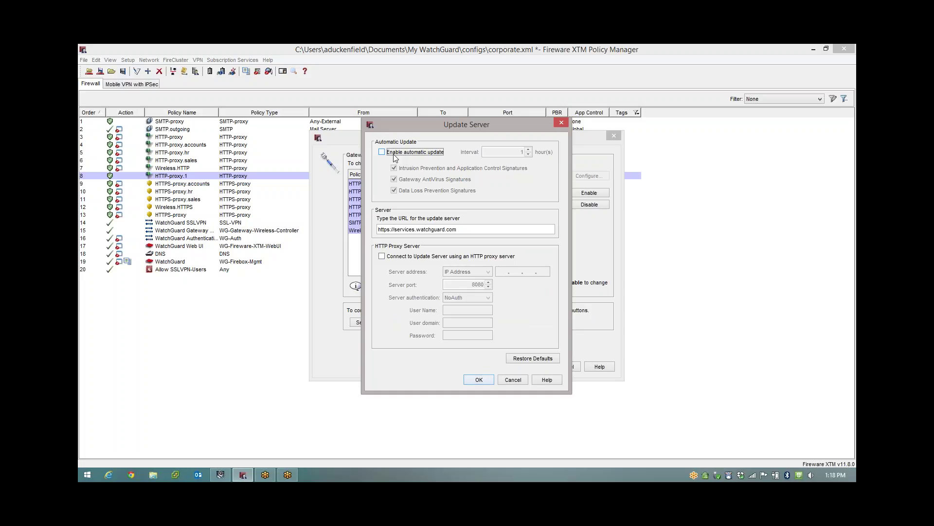
pyautogui.click(403, 154)
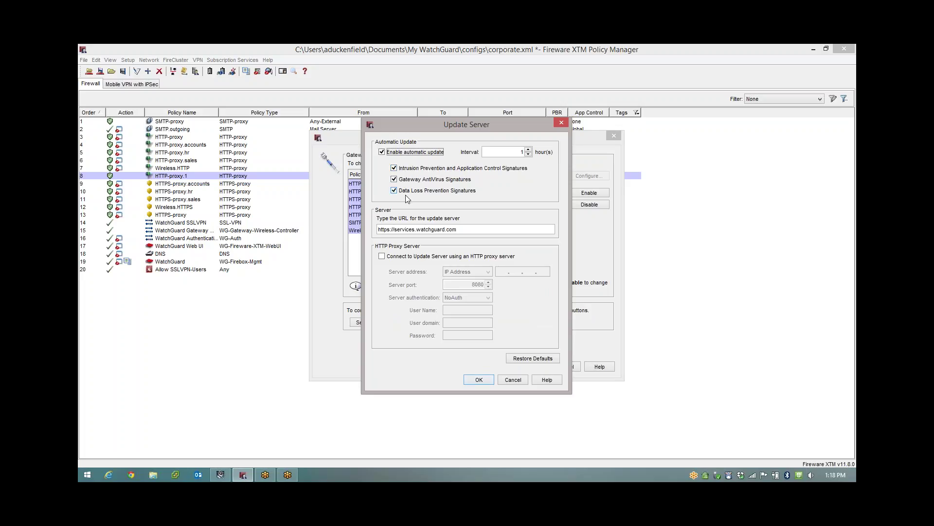
pyautogui.click(484, 377)
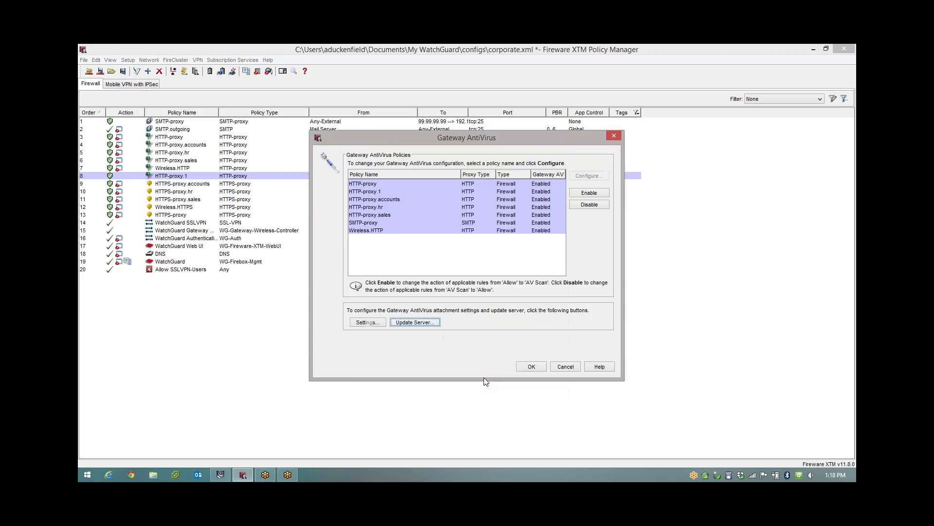